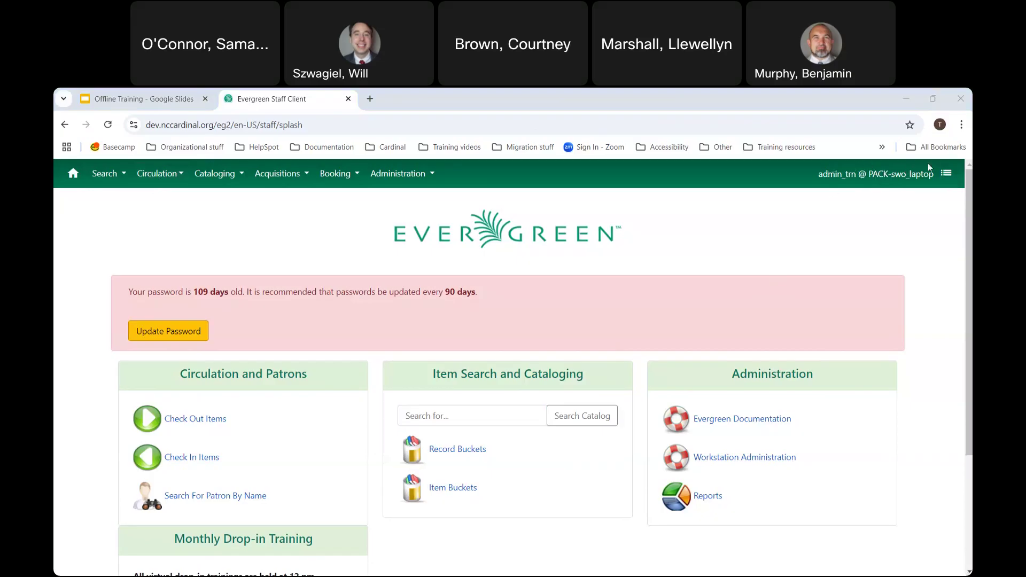
Highlight the workstation name in the header and open the Offline Circulation interface
left_click_drag(867, 173, 890, 172)
left_click(175, 181)
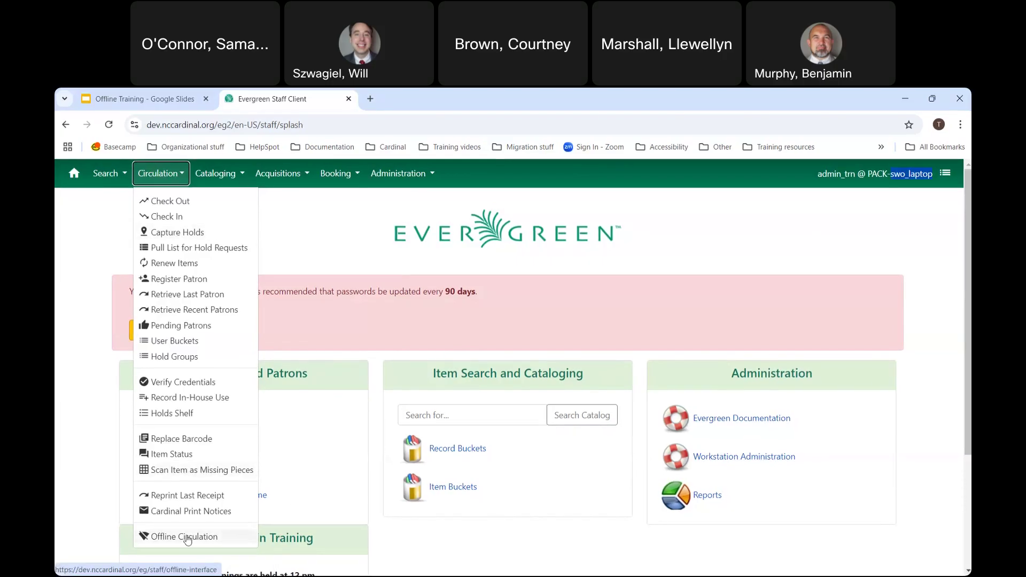
scroll(187, 540, "down", 2)
scroll(187, 539, "up", 2)
scroll(187, 539, "down", 2)
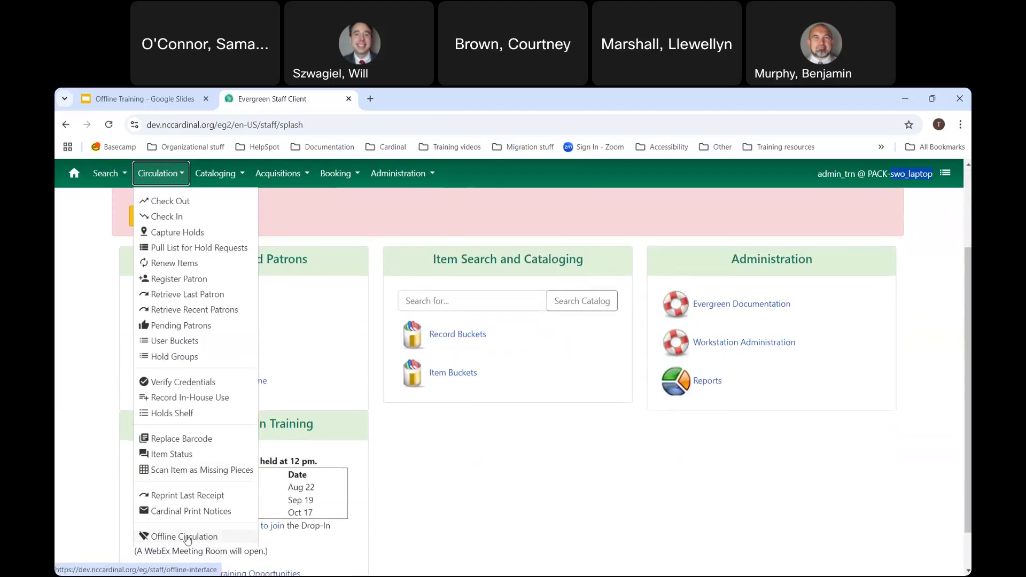
scroll(187, 540, "down", 1)
scroll(187, 540, "up", 3)
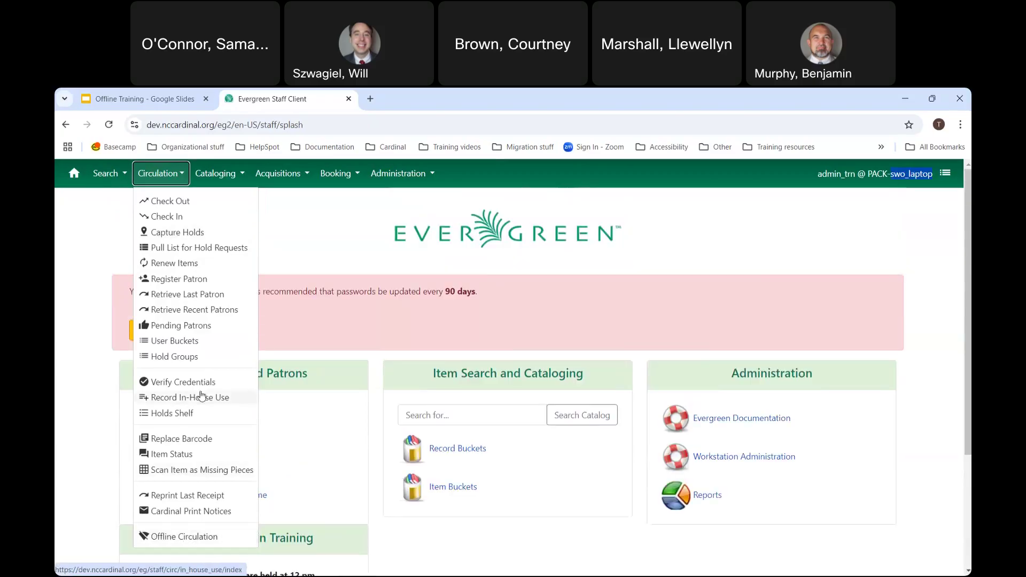
left_click(187, 536)
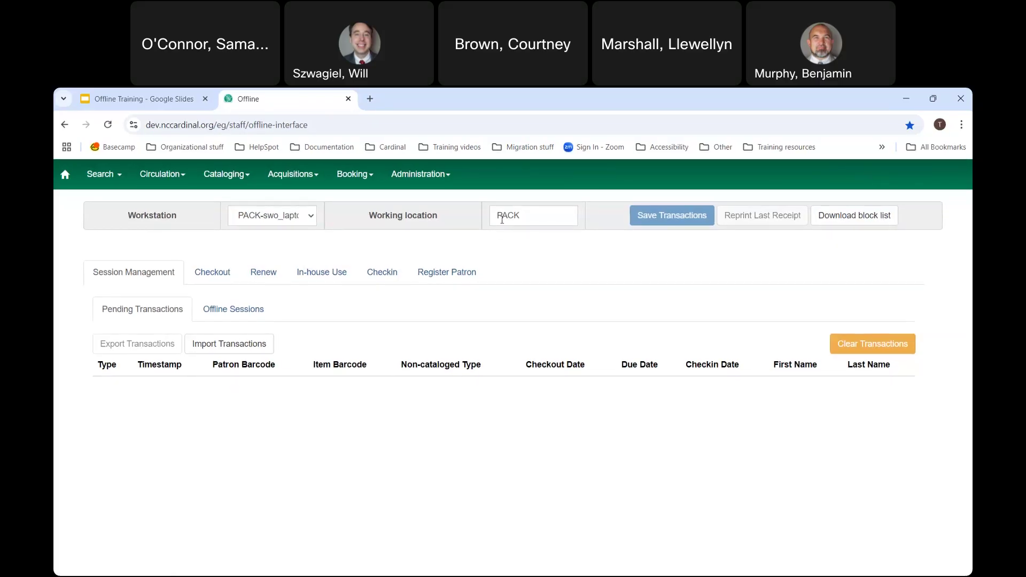
Review the workstation choices, proceed into offline mode from the checkout form, and switch to the Offline Training slides
left_click(248, 224)
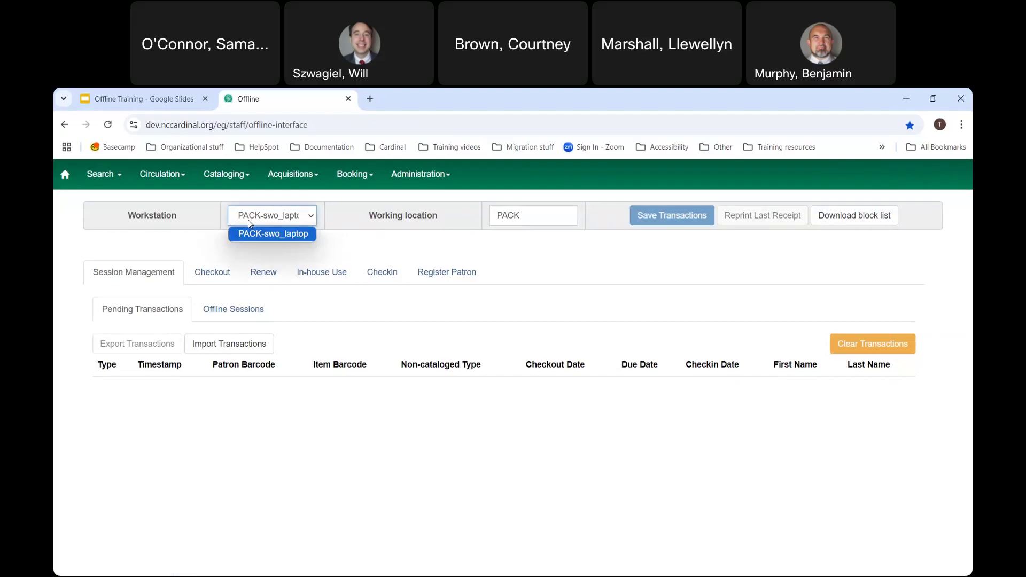
left_click(204, 242)
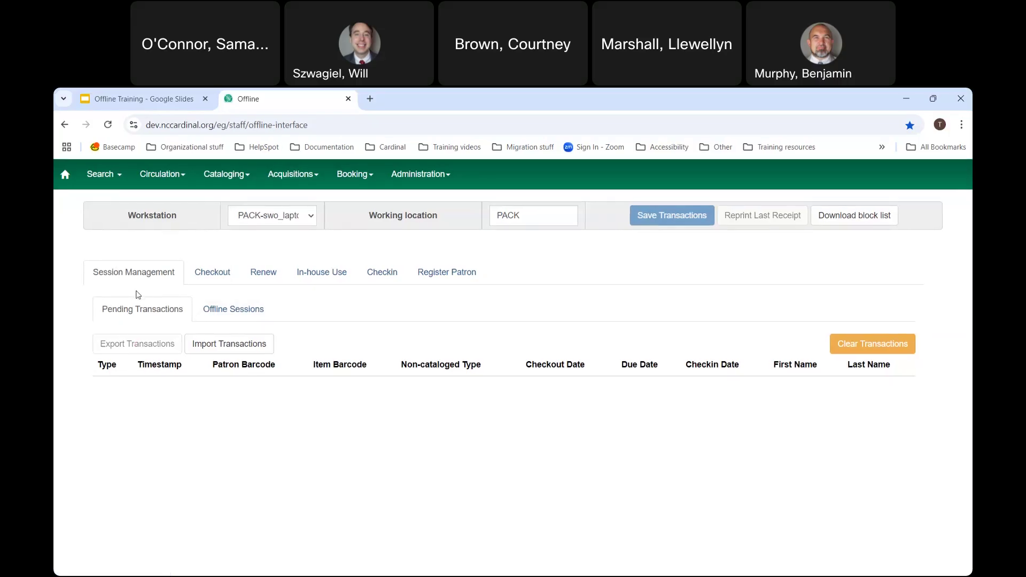
left_click(216, 272)
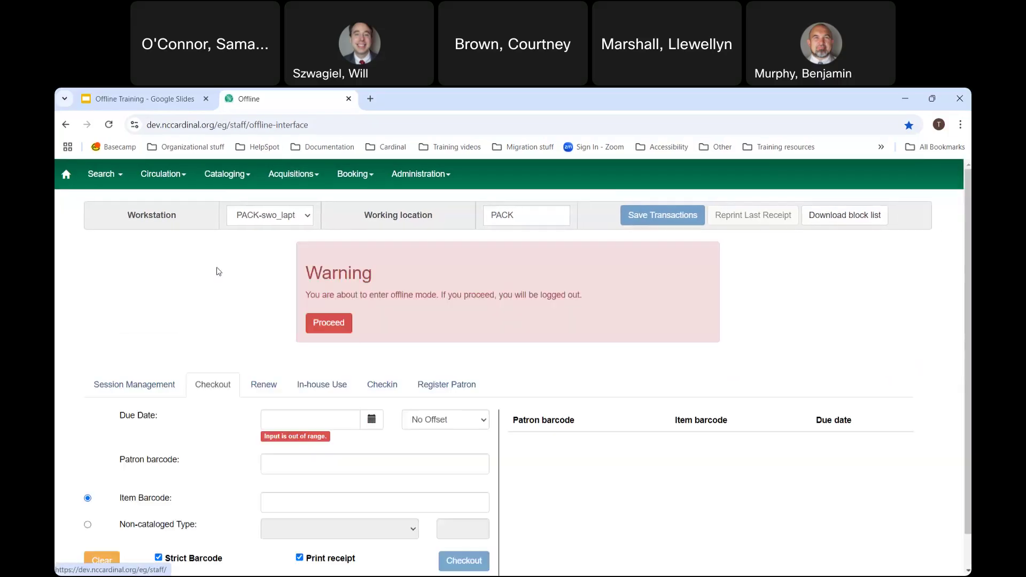
left_click(329, 331)
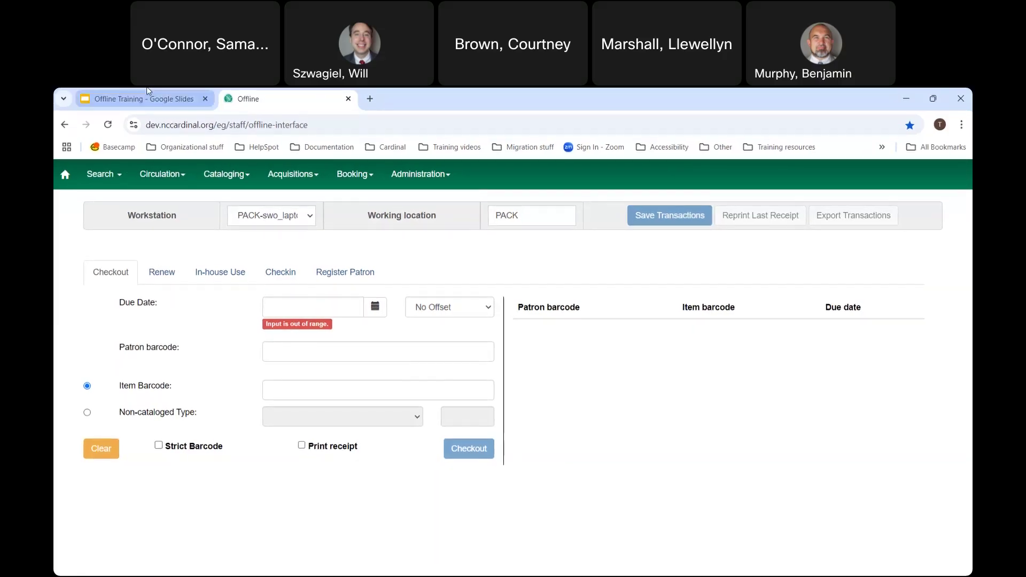
left_click(113, 99)
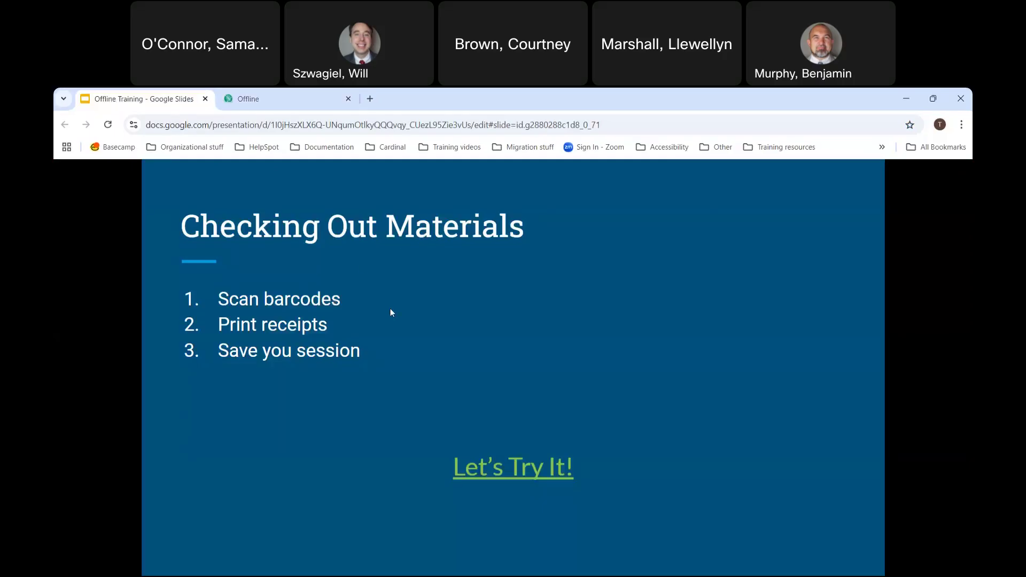
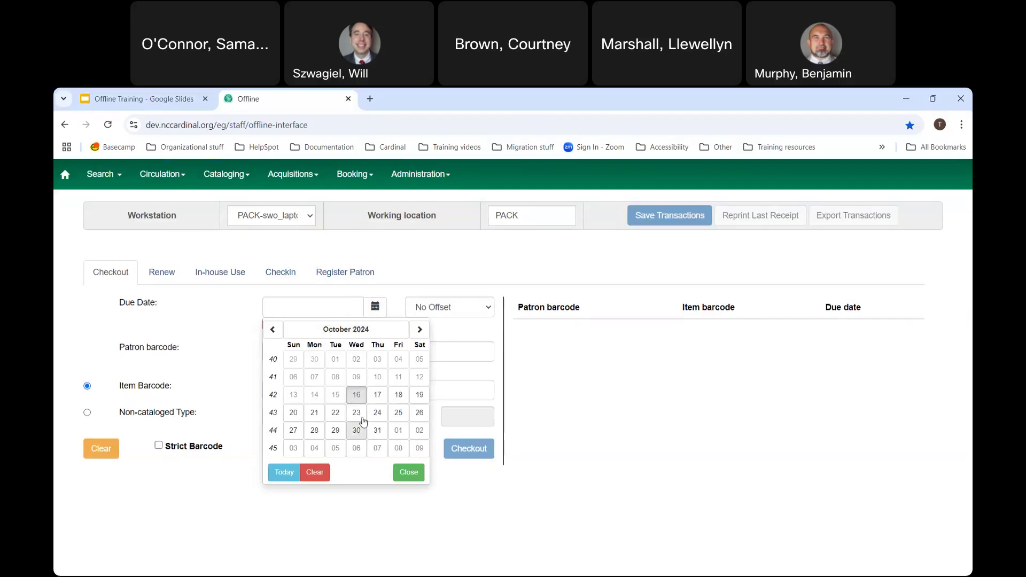
Try the due date offsets Today + 14 days and Today + 3 days for the checkout
left_click(475, 308)
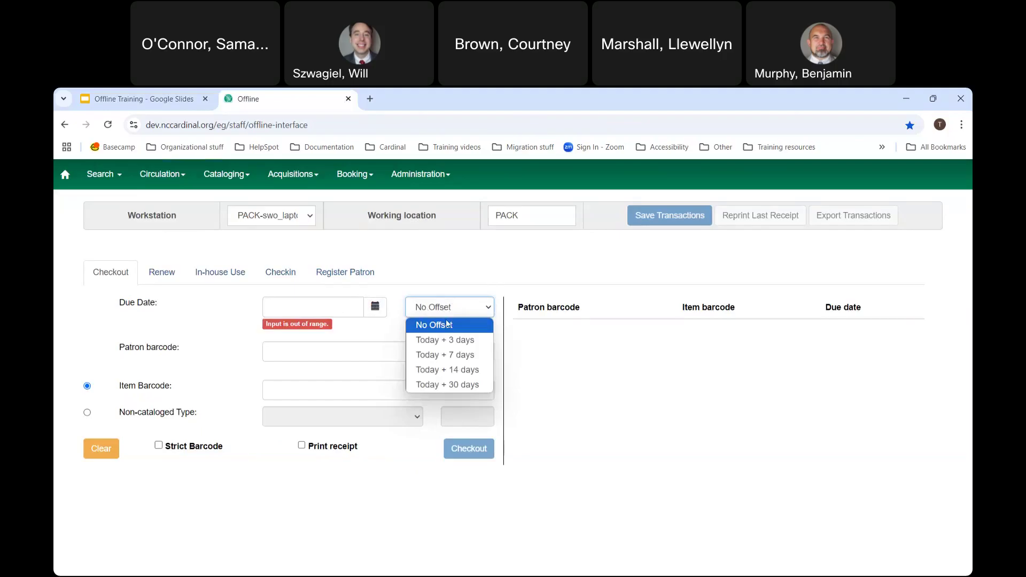
left_click(448, 370)
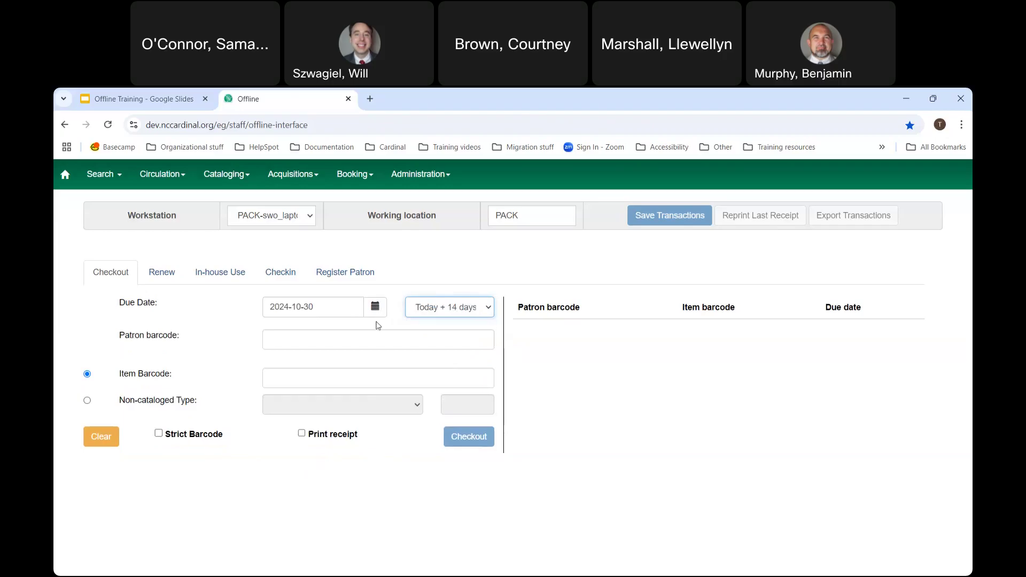
left_click(463, 307)
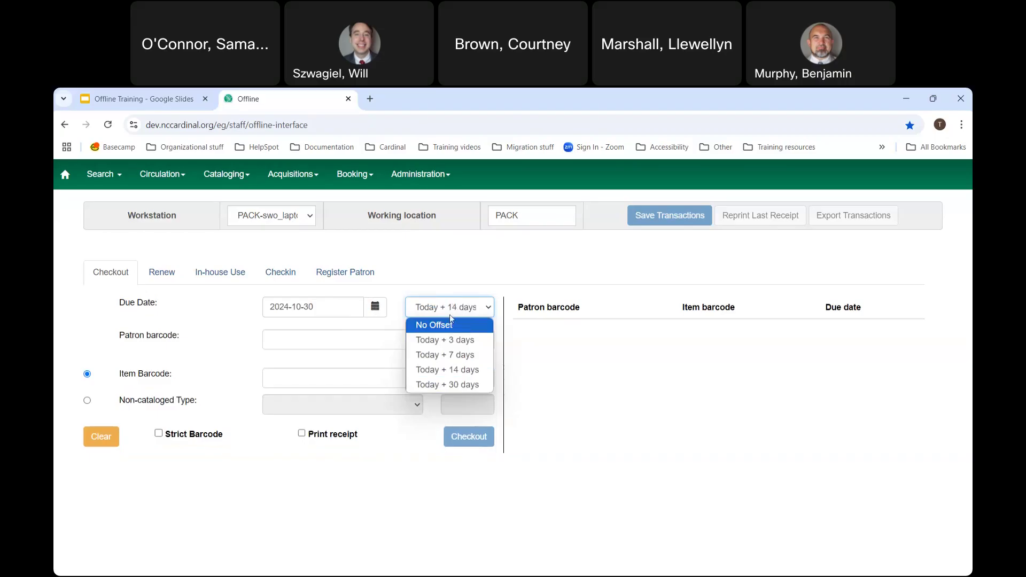
left_click(436, 336)
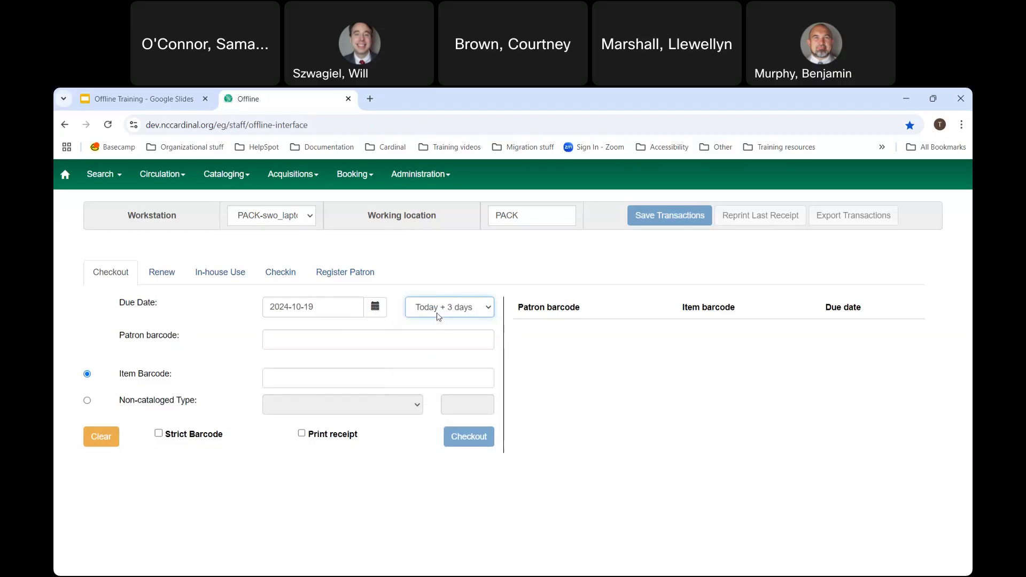
left_click(436, 311)
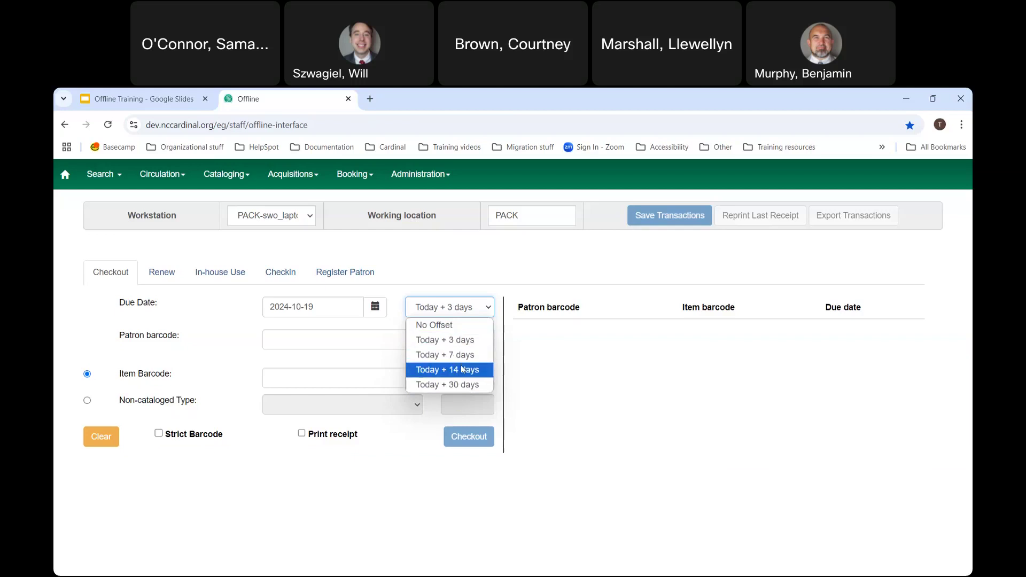
Set the checkout's date offset to No Offset and its due date to 2024-11-06
left_click(376, 308)
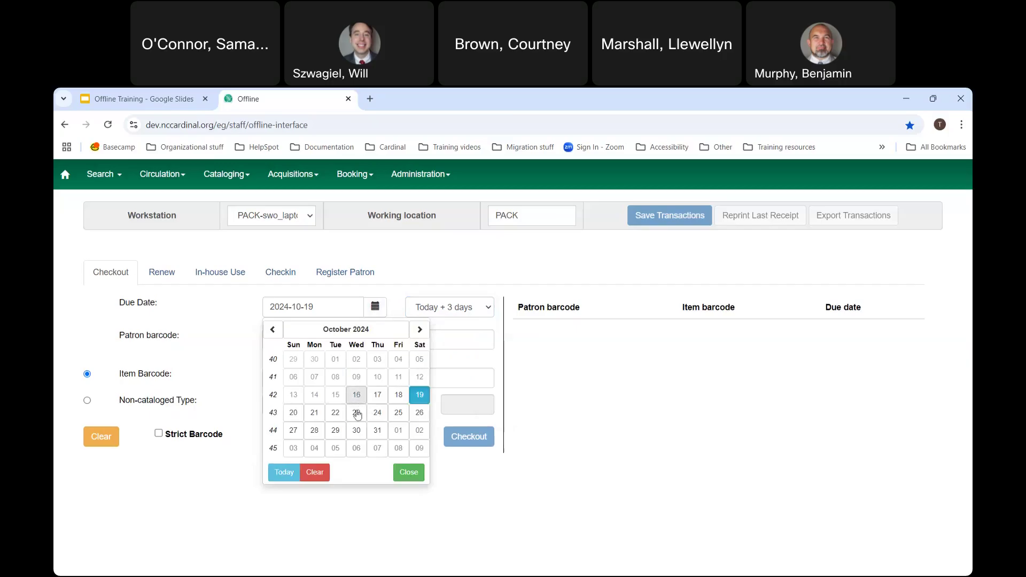
left_click(356, 449)
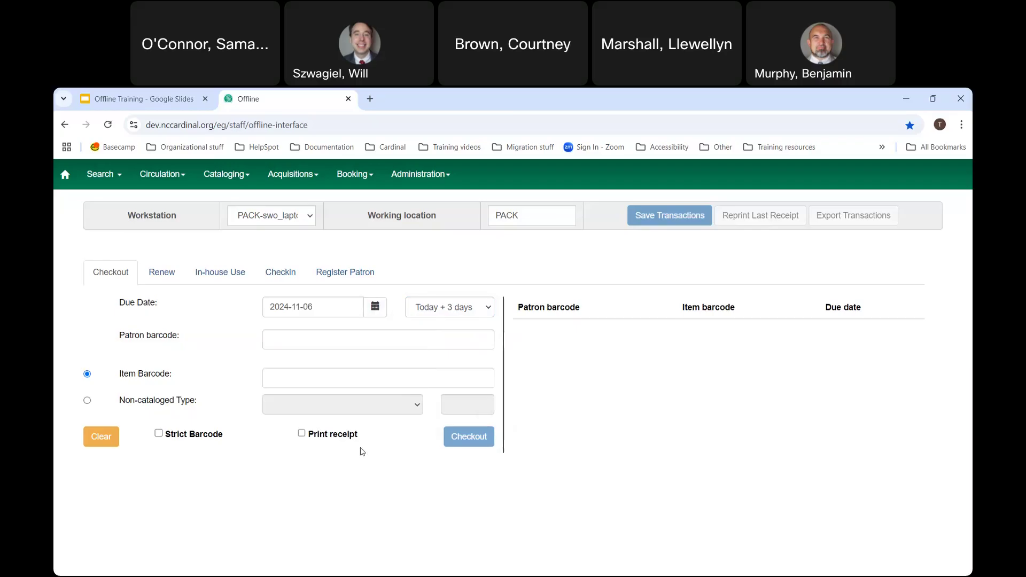
left_click(470, 309)
left_click(449, 329)
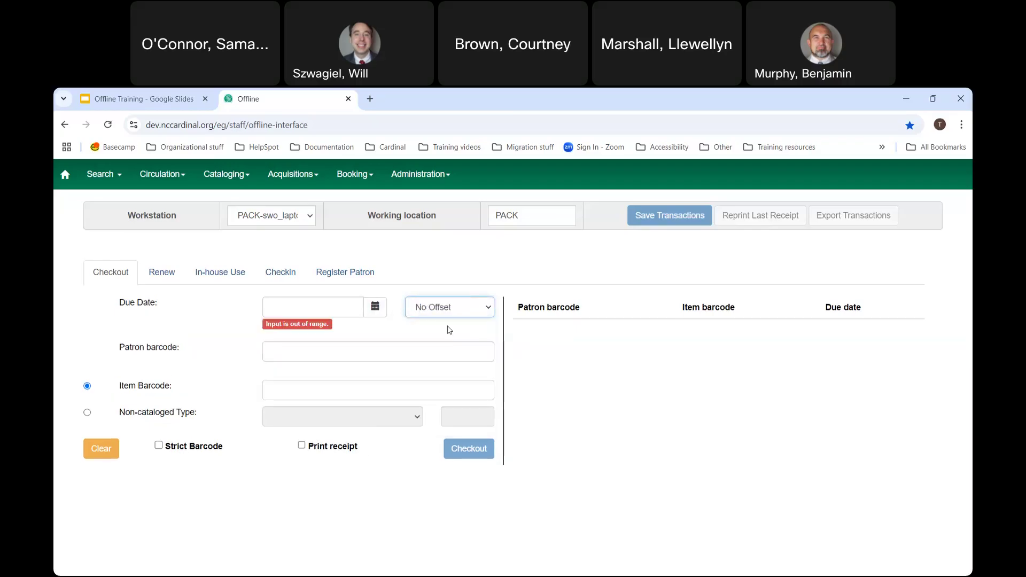
left_click(372, 308)
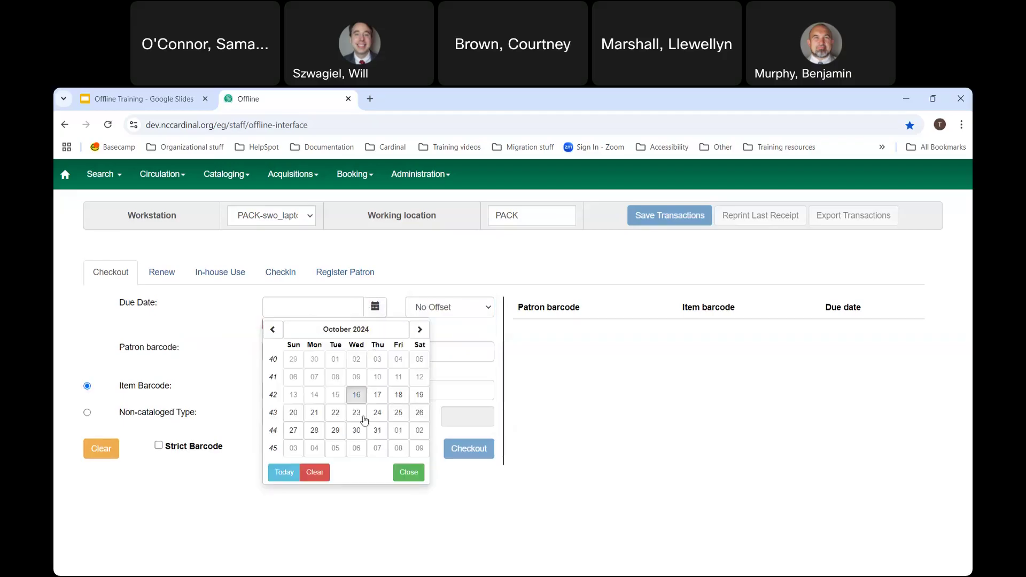
left_click(356, 449)
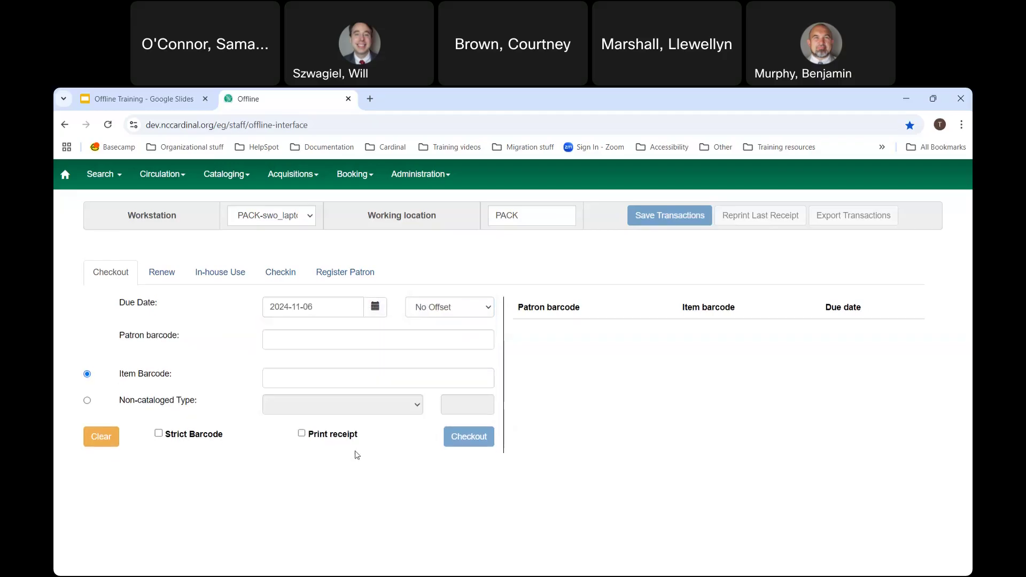
left_click(299, 343)
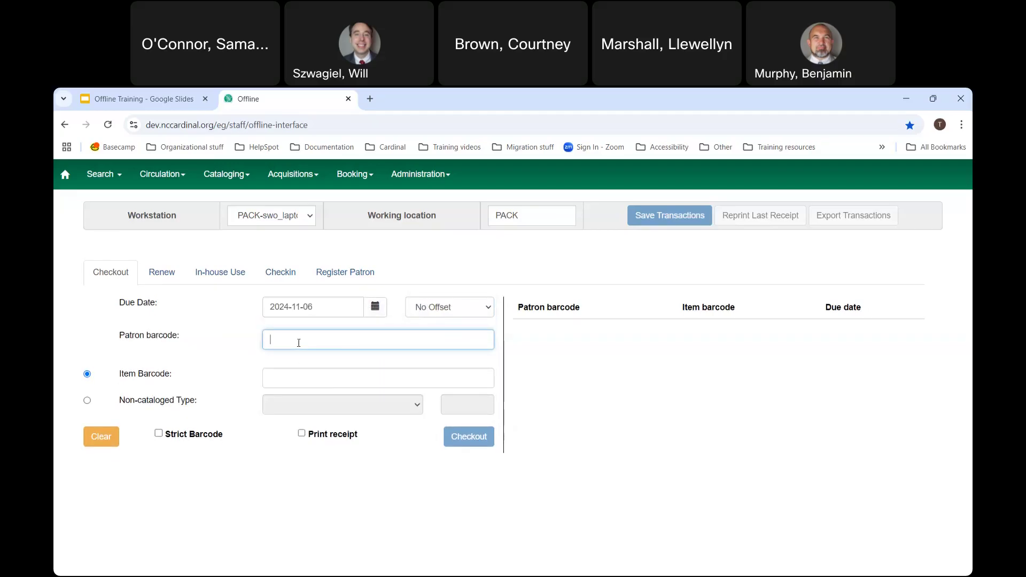
type("TrainingSarag")
key("BackSpace")
type("h")
left_click(282, 373)
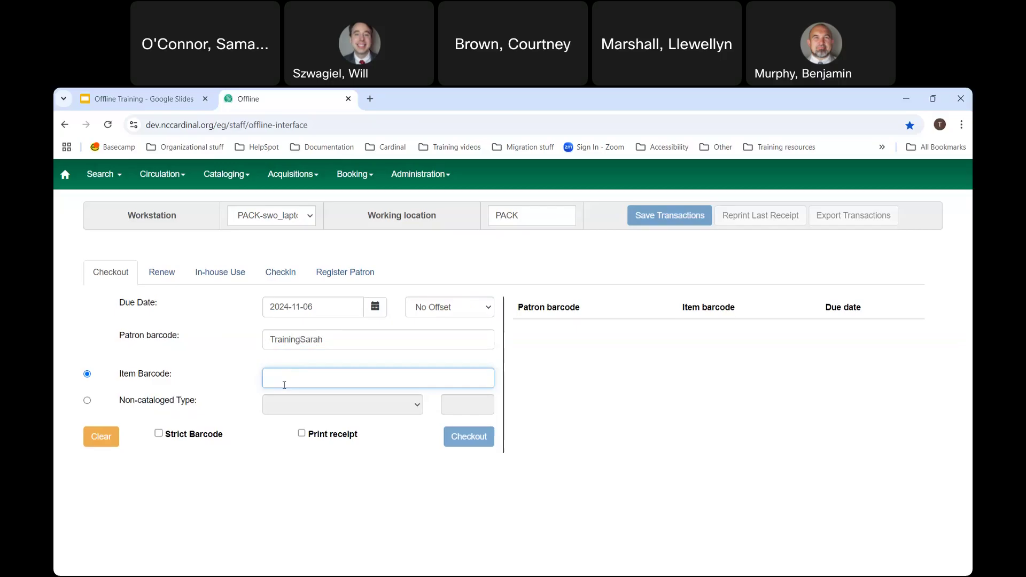
type("31781068753977")
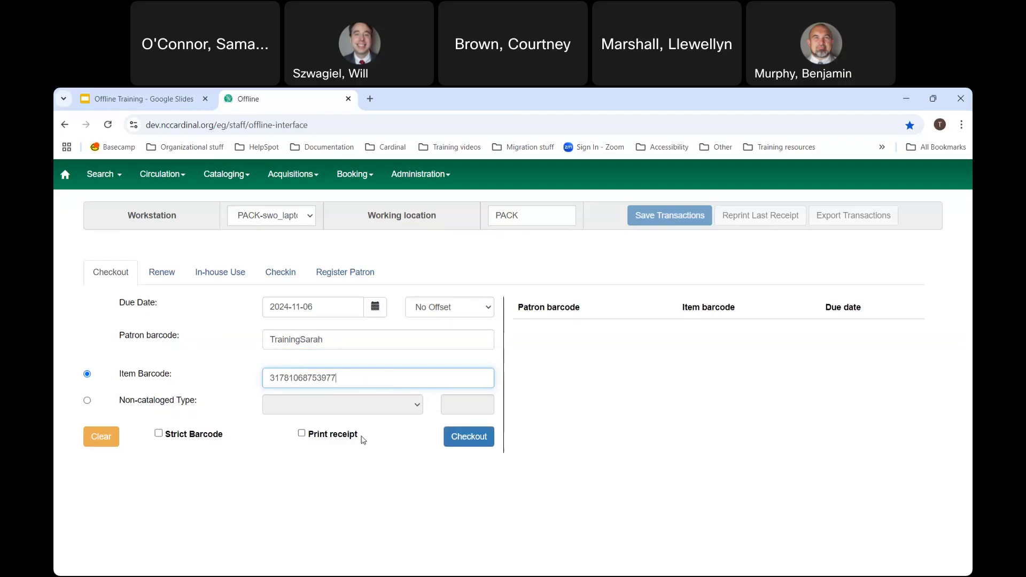
Examine the available non-cataloged types and return the form to checkout by item barcode
left_click(88, 401)
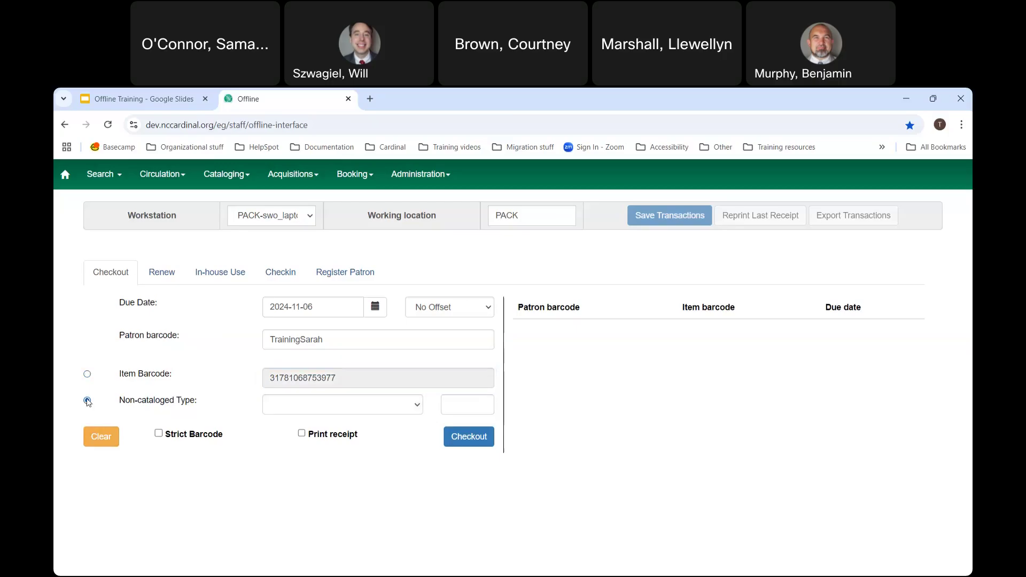
left_click(301, 405)
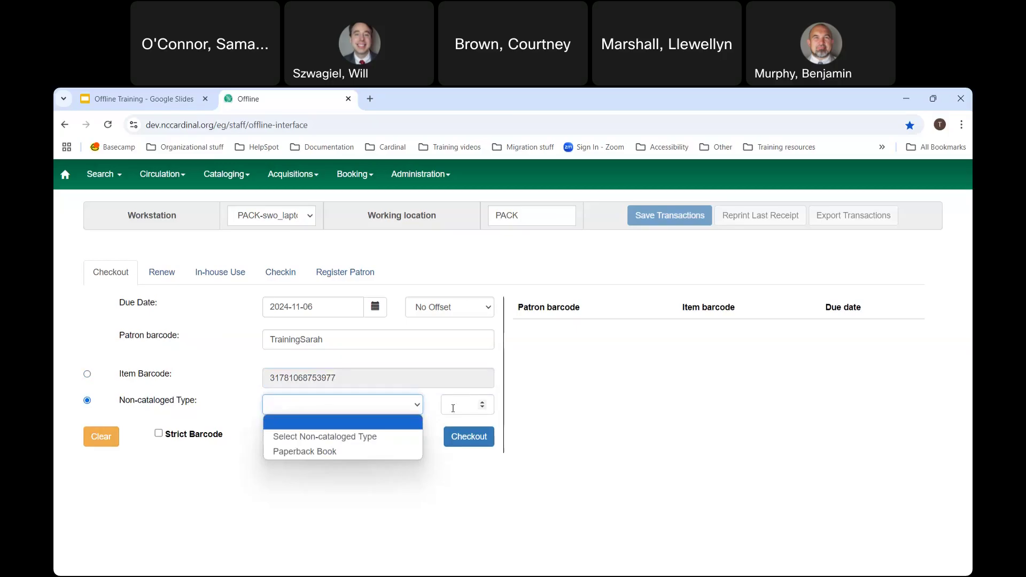
left_click(87, 374)
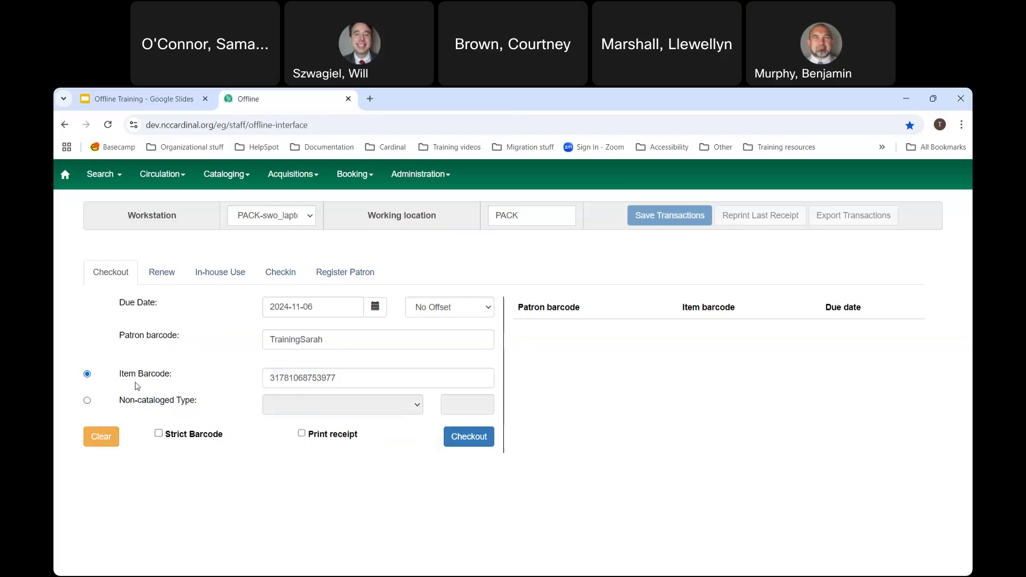
left_click(302, 434)
left_click(473, 444)
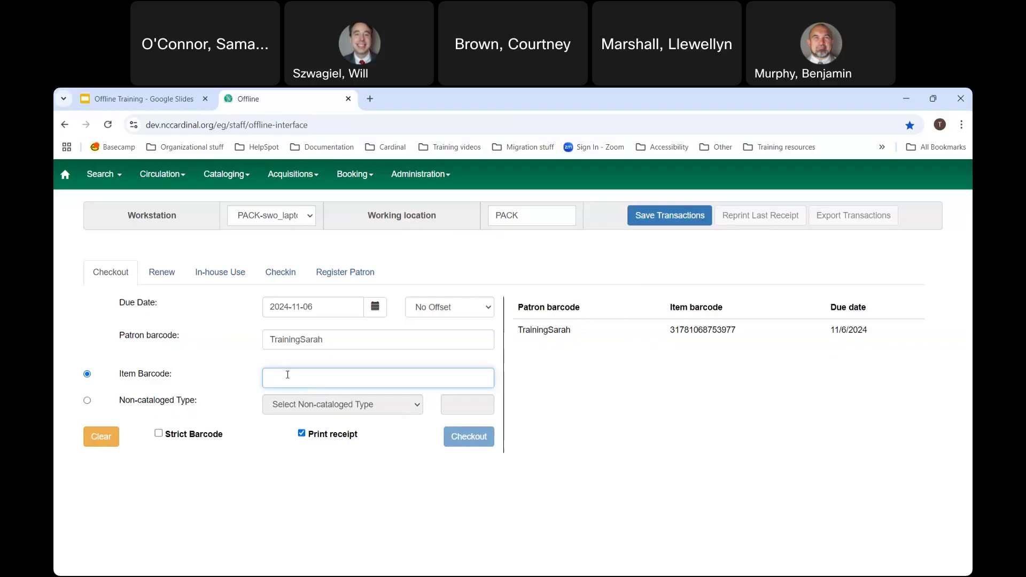
type("31781068753944")
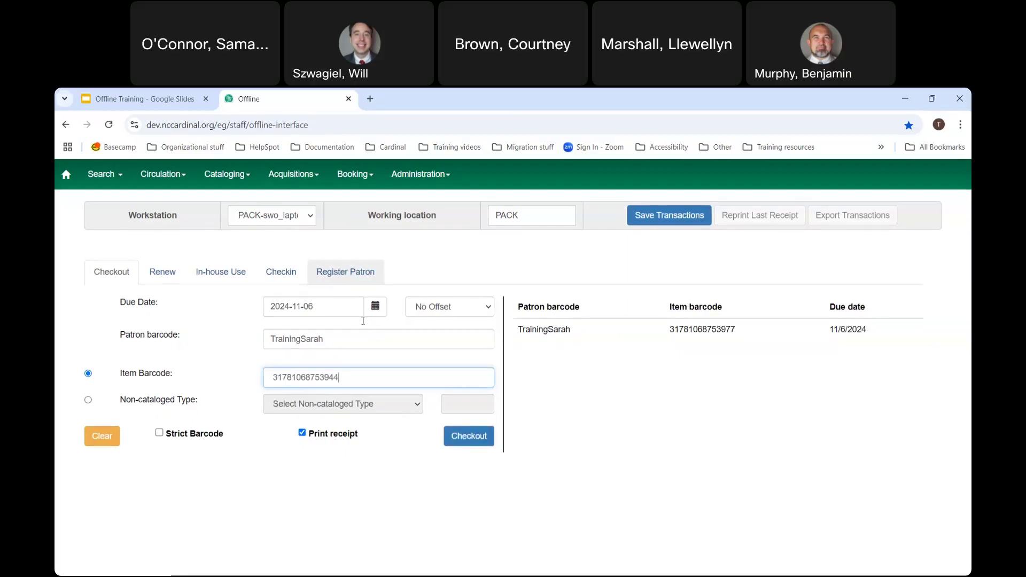
left_click(470, 437)
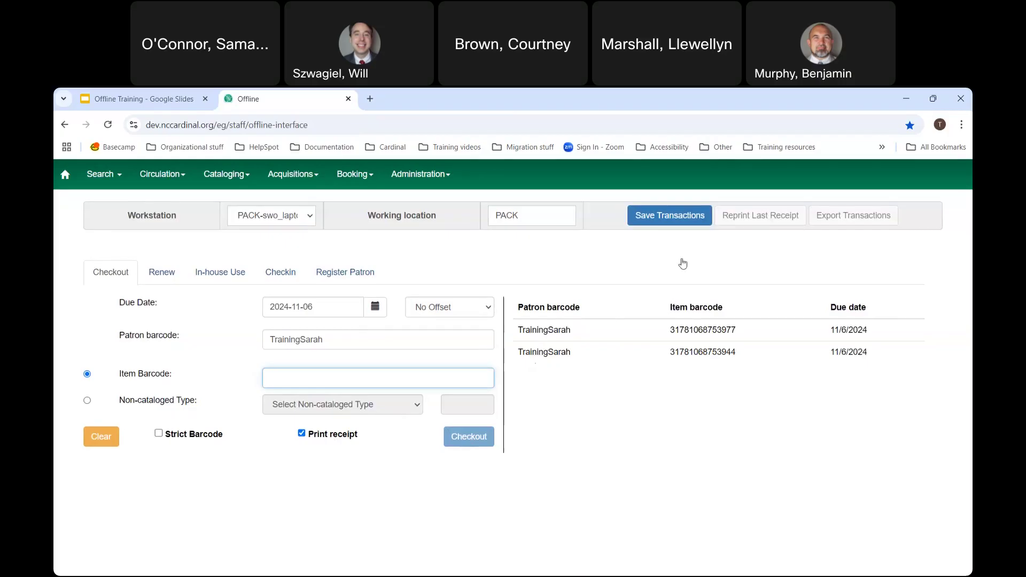
Save the first patron's checkout transactions and cancel printing the receipt
left_click(685, 217)
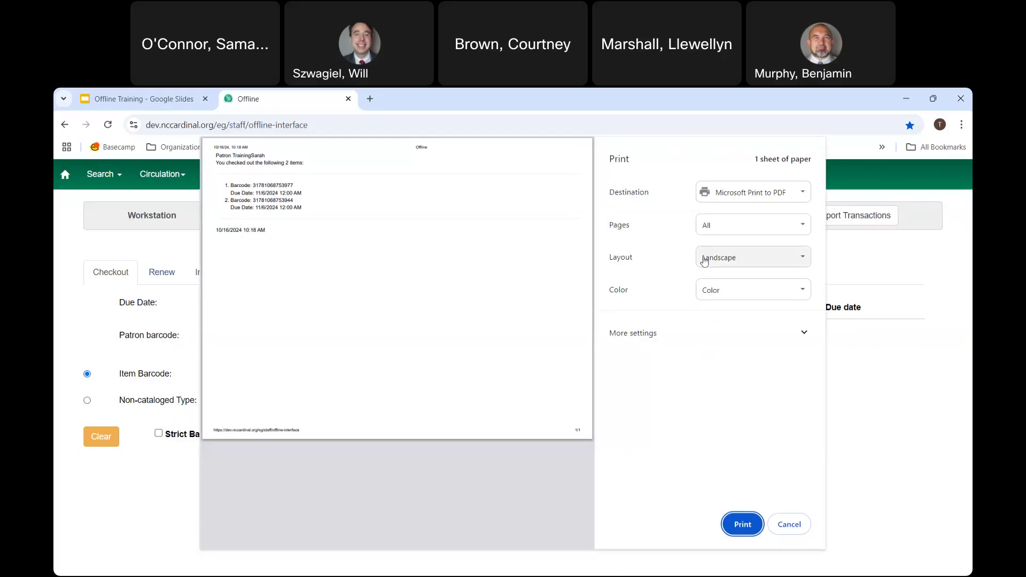
left_click(790, 524)
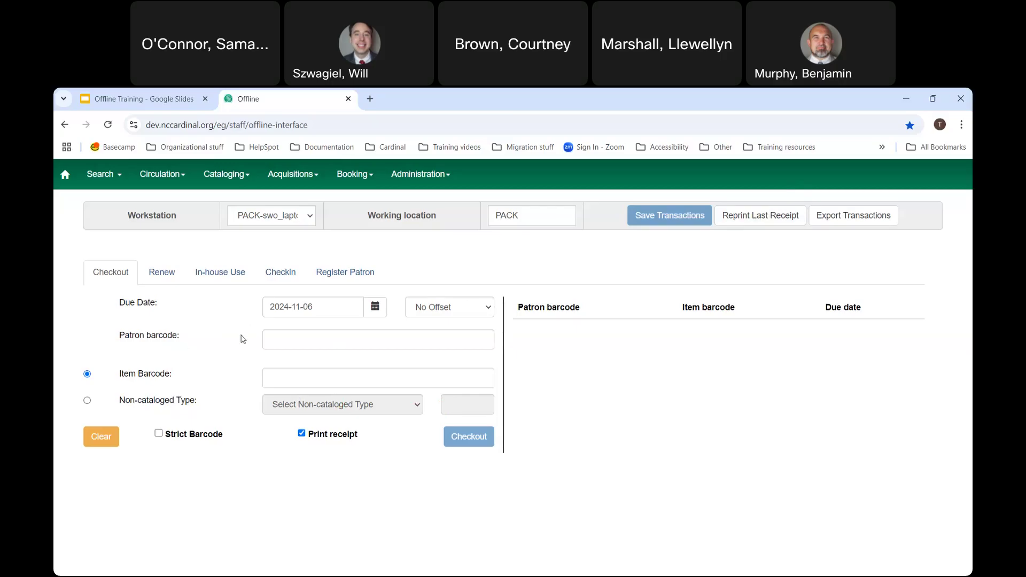
left_click(281, 348)
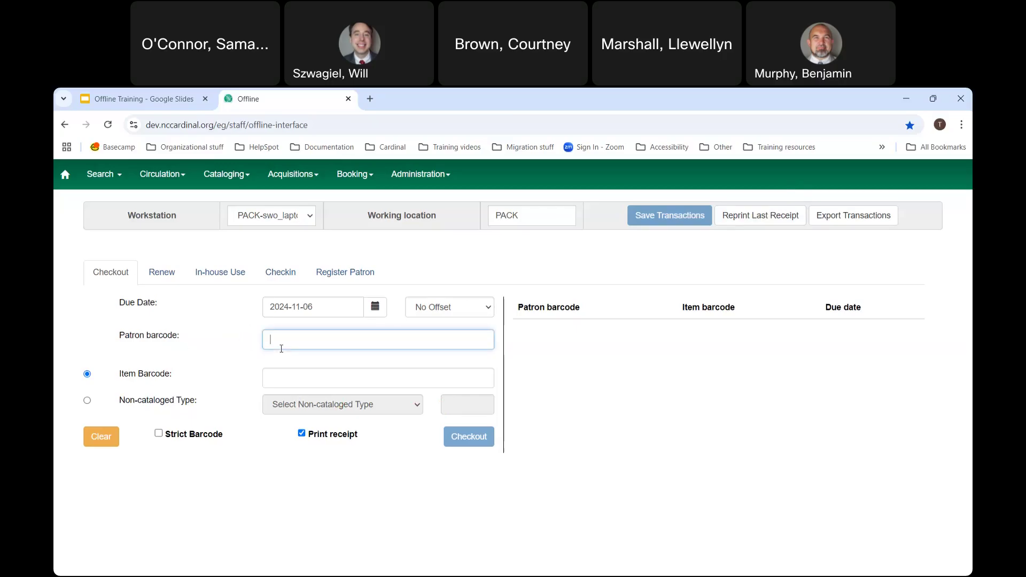
type("TrainingSally")
left_click(295, 377)
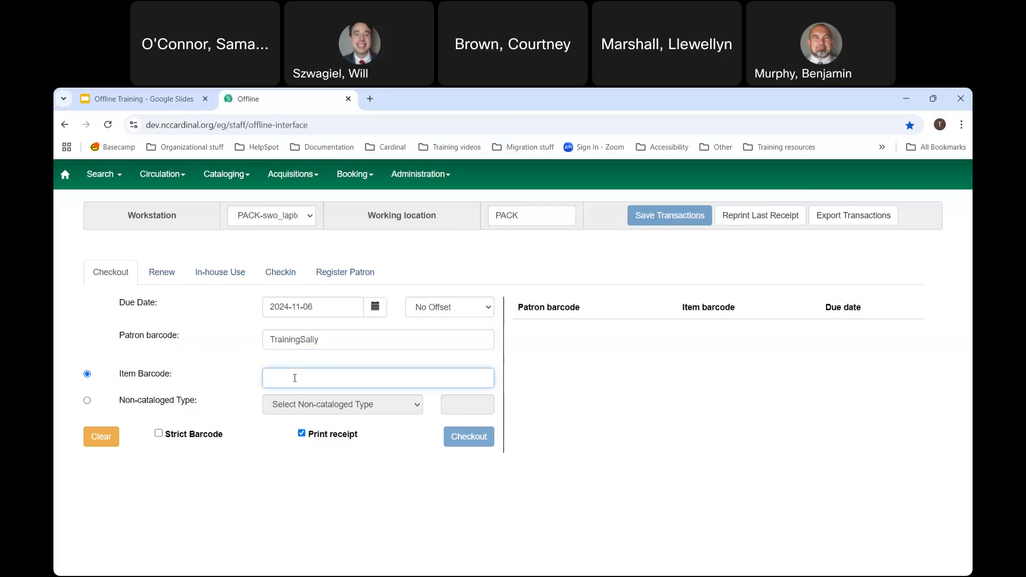
type("31781068753969")
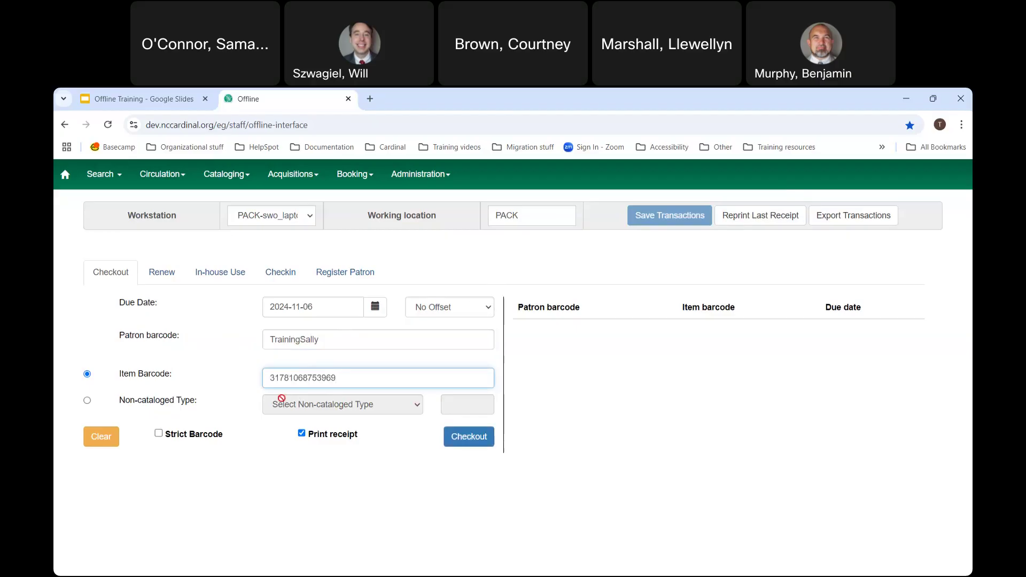
left_click(469, 436)
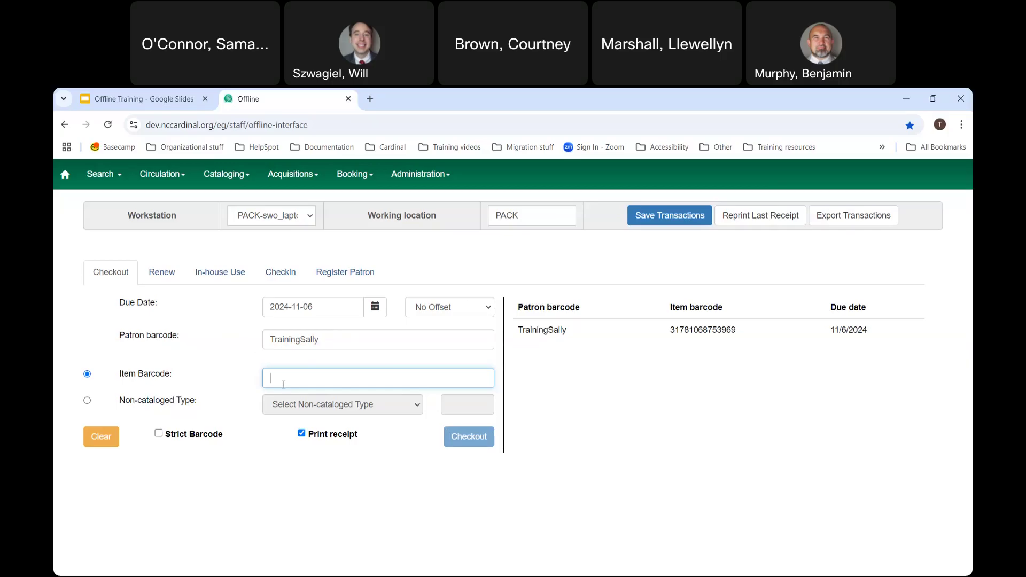
type("3178106875397")
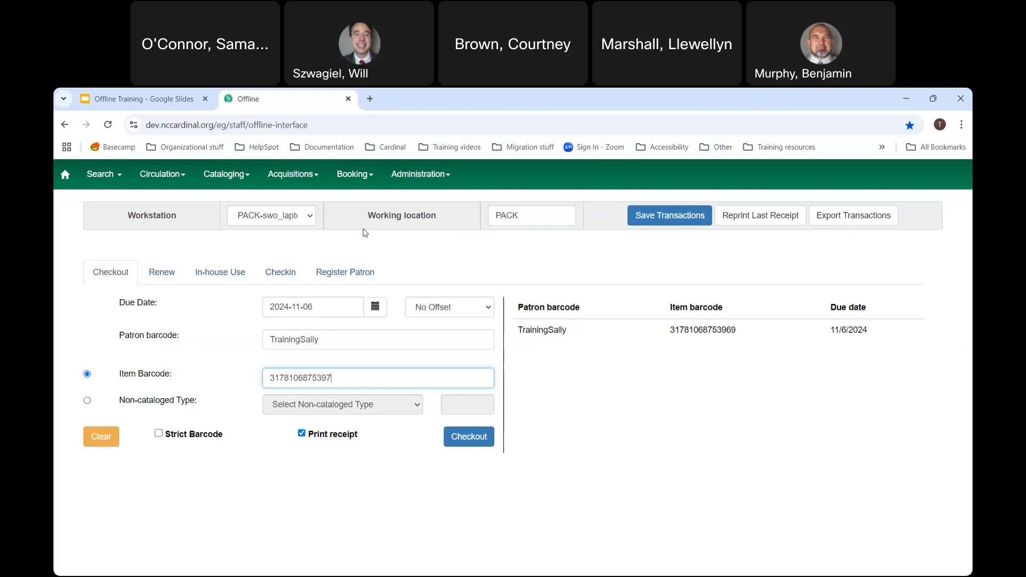
type("X")
left_click(475, 449)
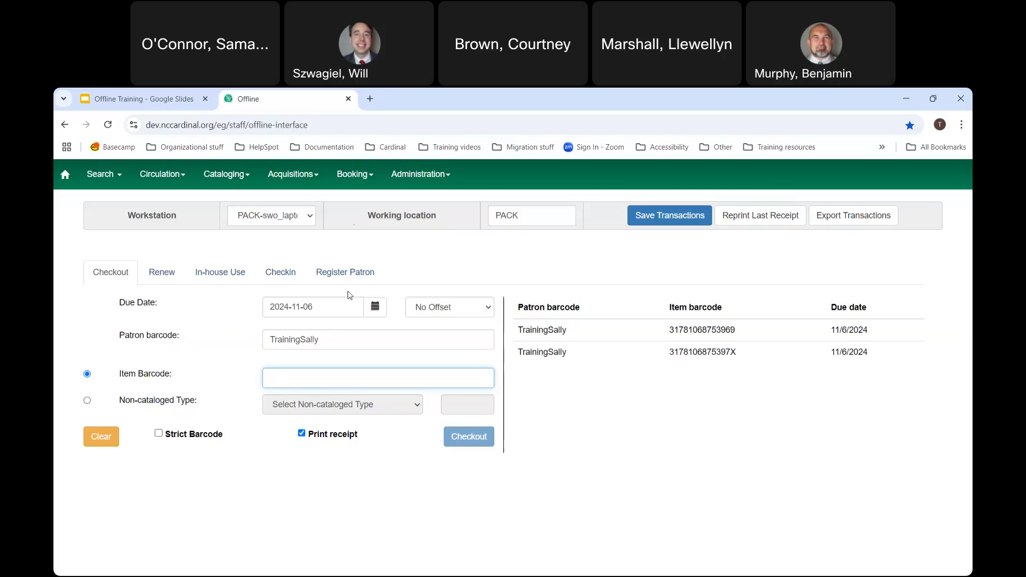
type("31781068753944")
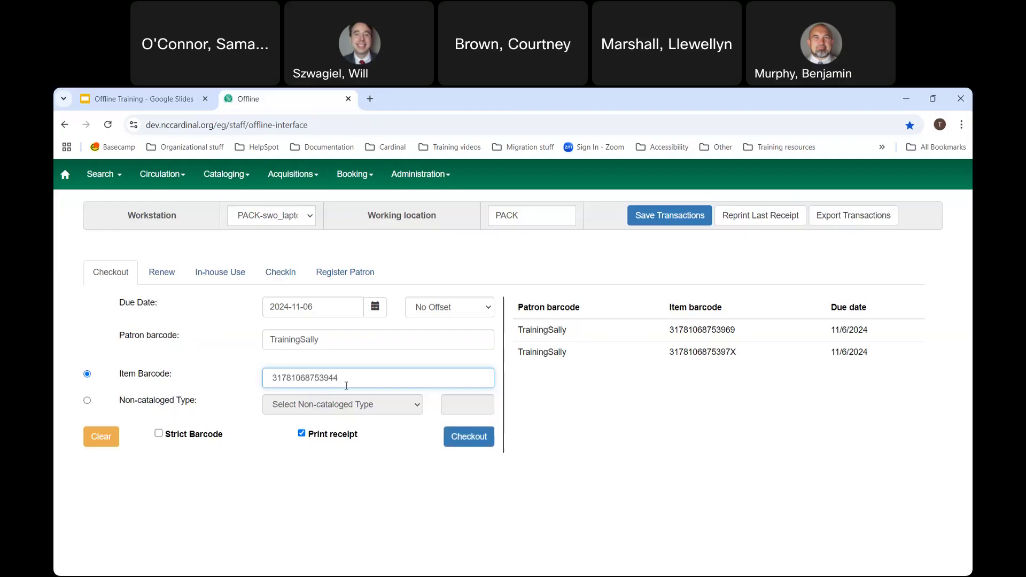
left_click(464, 440)
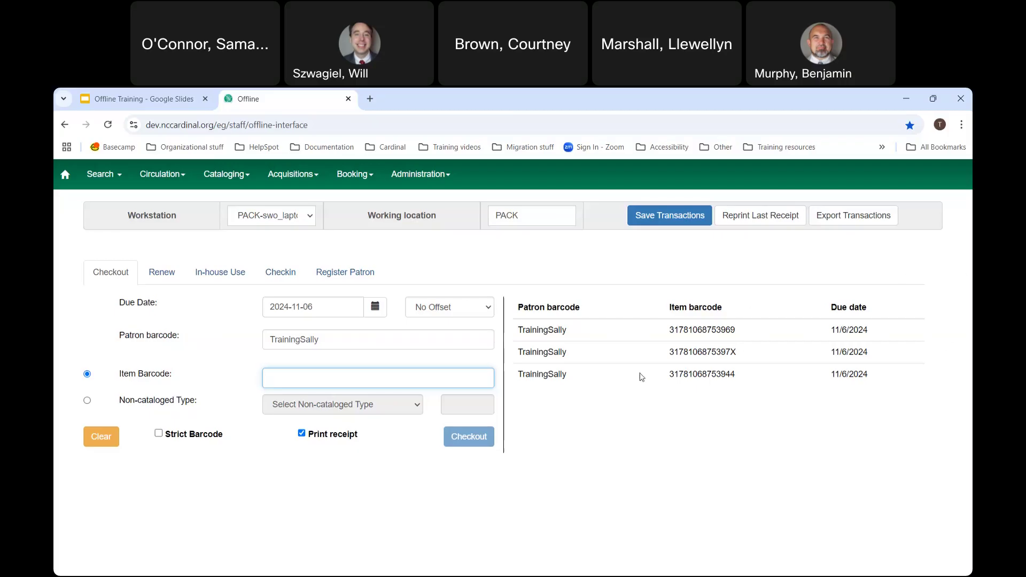
left_click(649, 221)
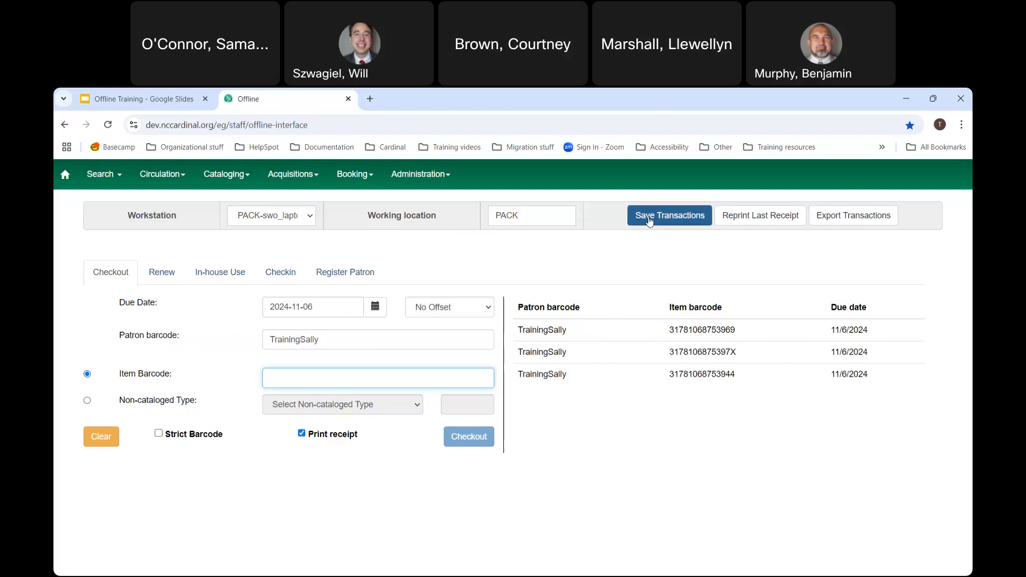
left_click(789, 526)
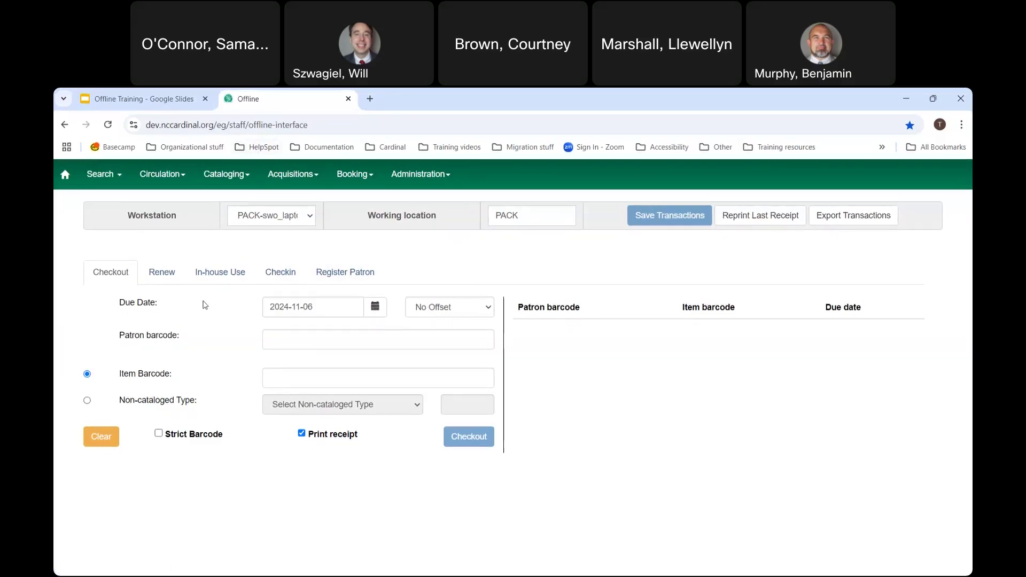
Switch to the Offline Training presentation and go through the Things to Remember points up to the Questions slide
left_click(158, 95)
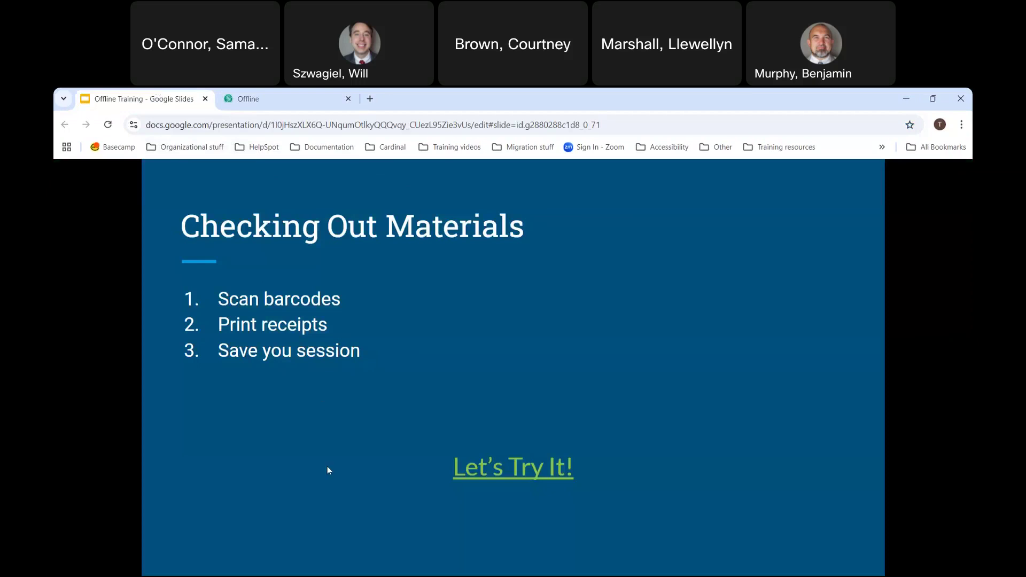
key("Right")
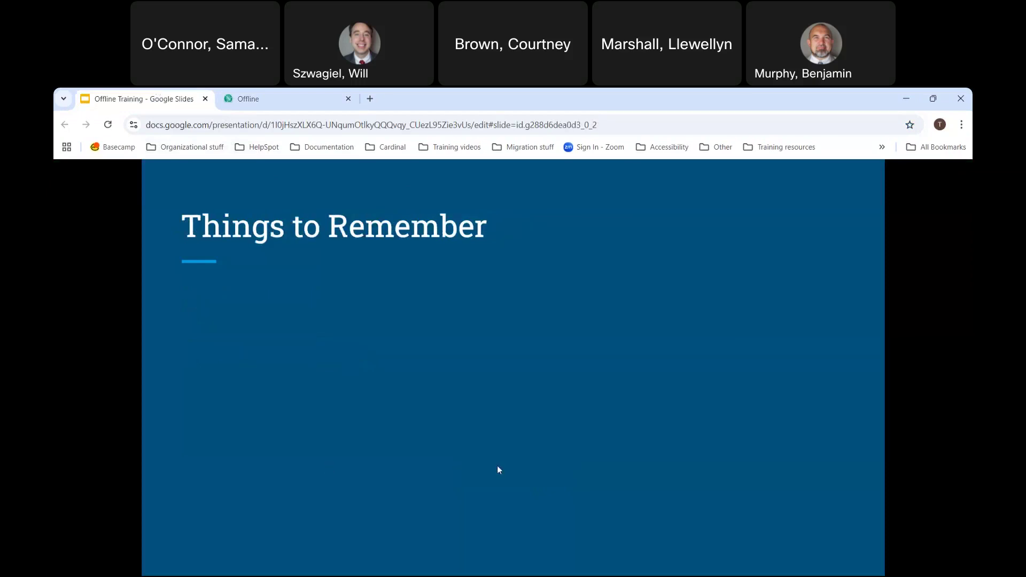
key("Right")
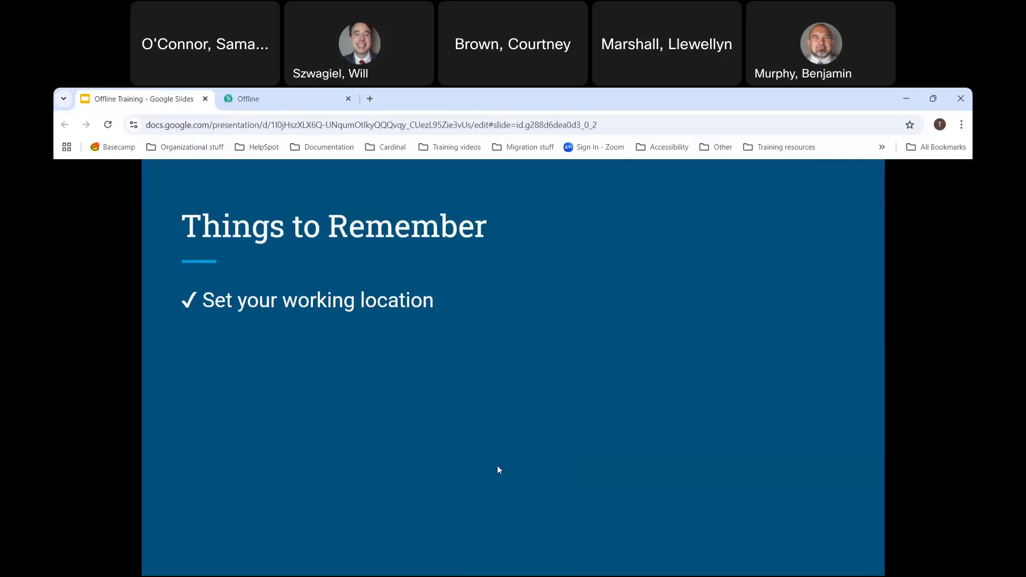
key("Right")
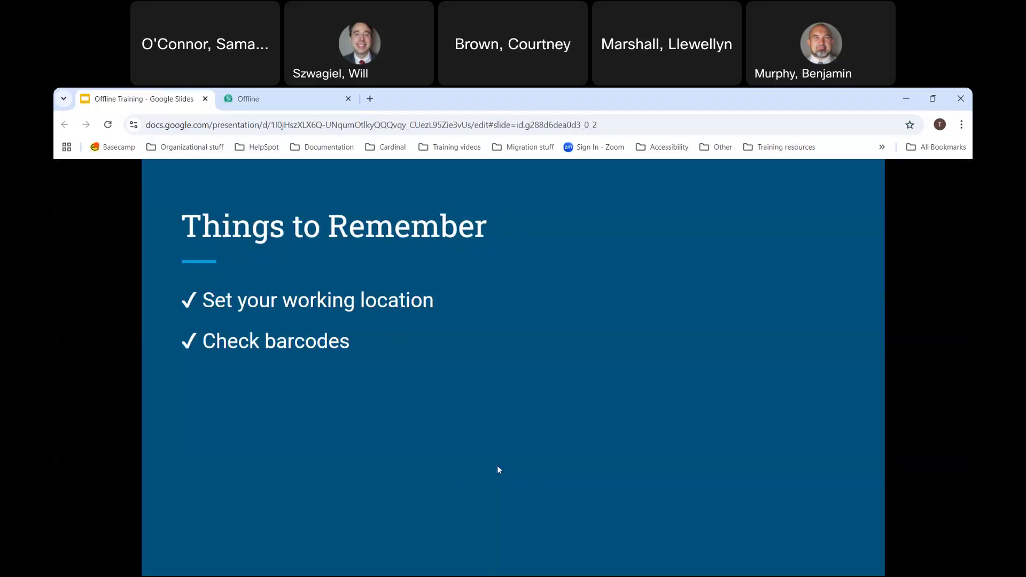
key("Right")
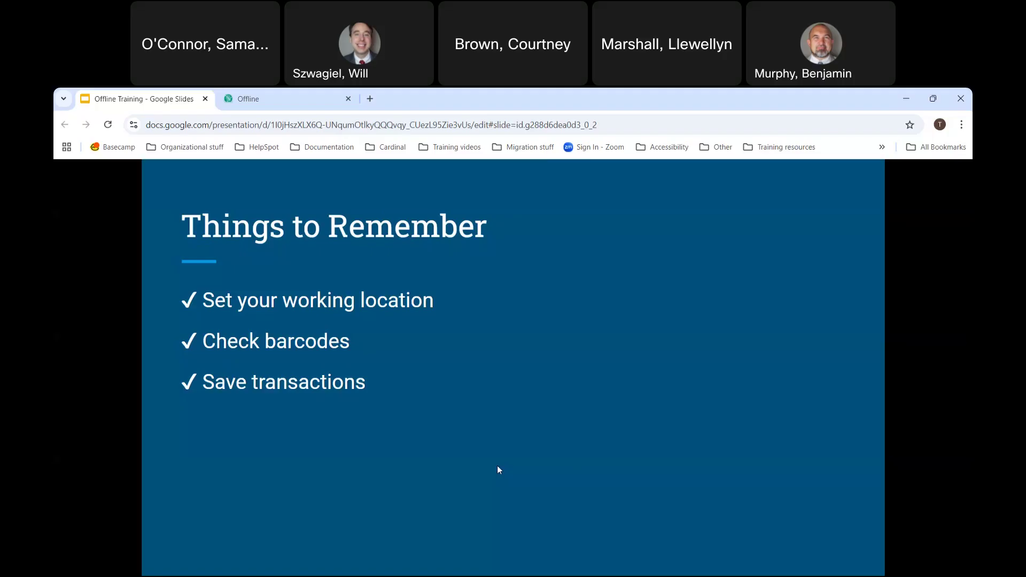
key("Right")
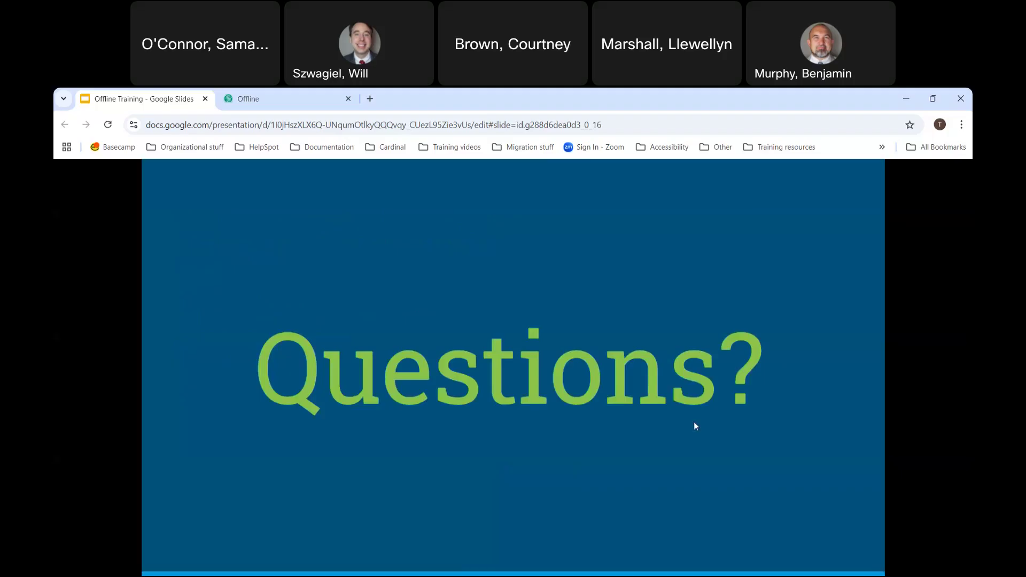
Open the NC Cardinal support site in a new tab, search for dev, and open the Your Library's Development Server page
left_click(931, 319)
left_click(370, 99)
left_click(265, 150)
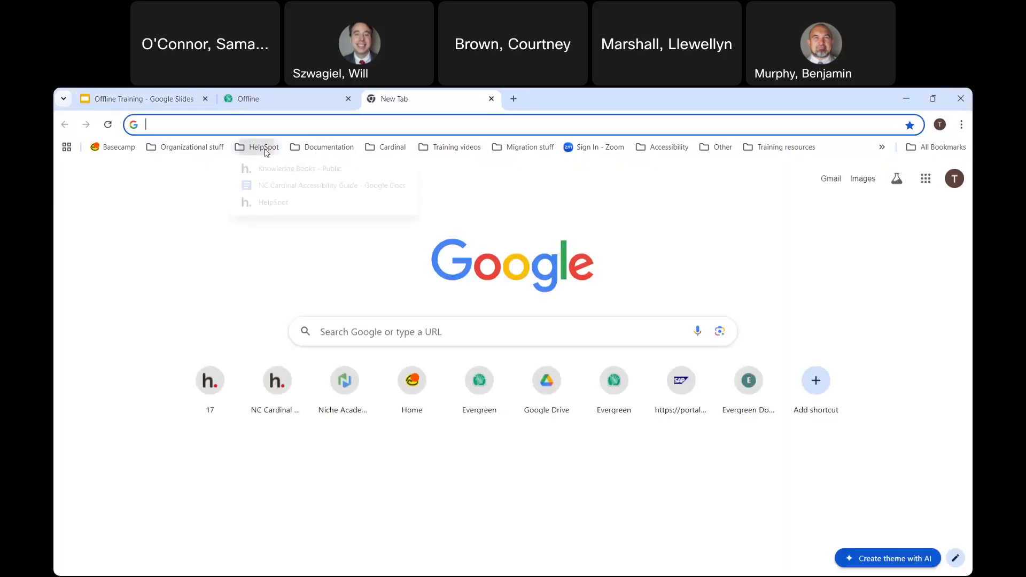
left_click(276, 170)
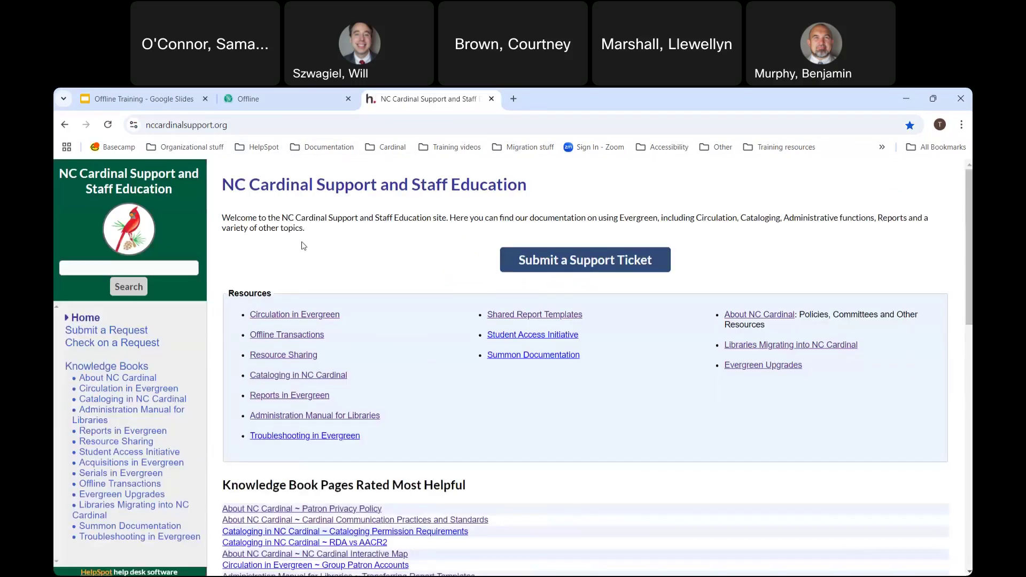
left_click(169, 272)
type("dev")
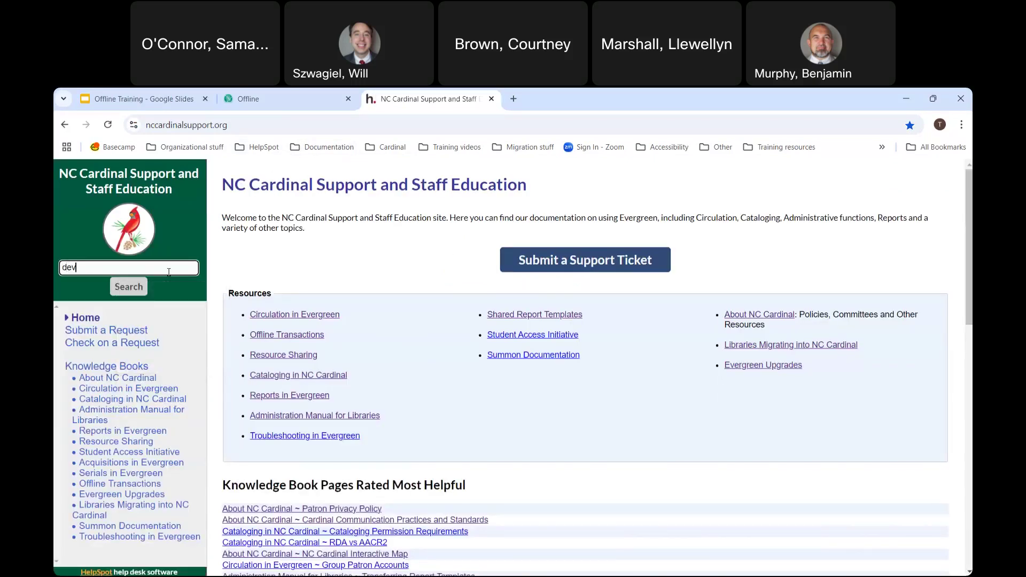
key("Return")
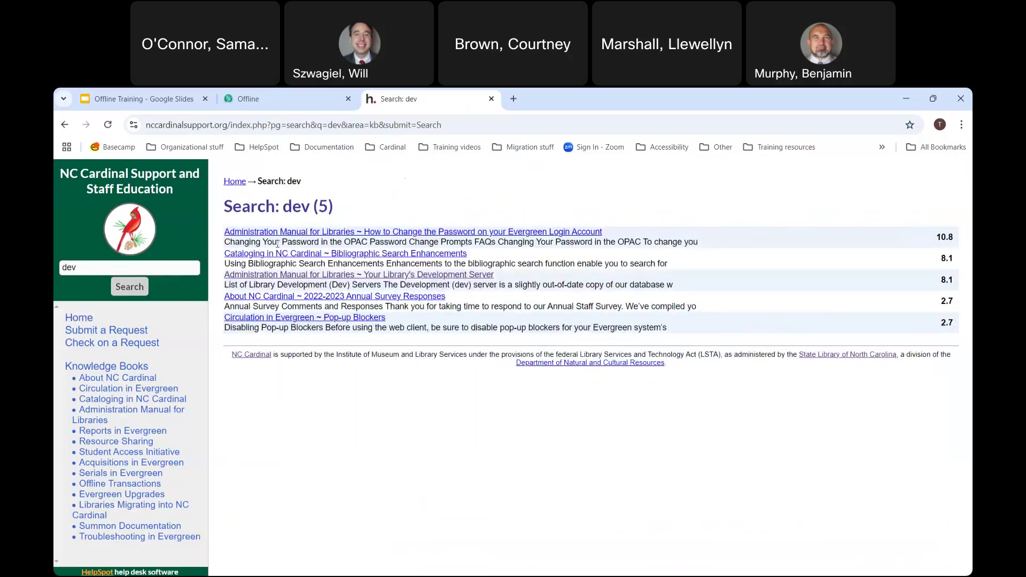
left_click(289, 276)
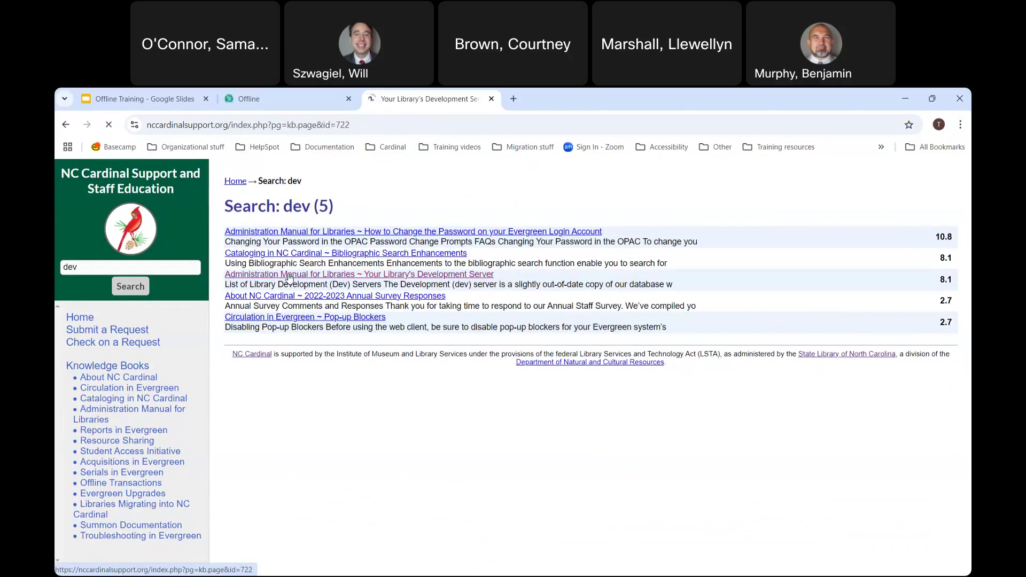
key("ctrl+l")
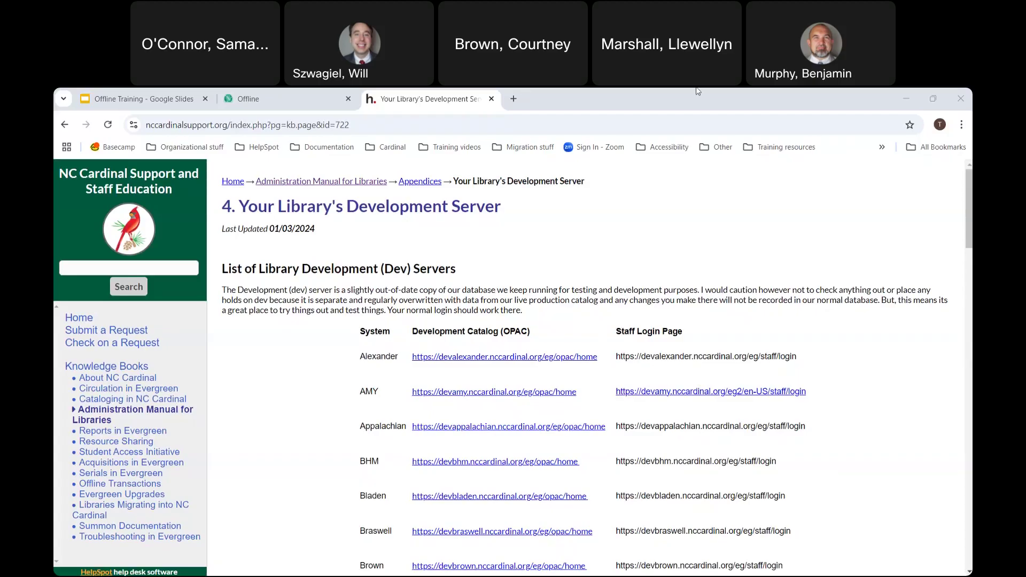
Close the support site page and advance the presentation to the Processing on the same workstation slide
key("alt+Tab")
left_click(491, 98)
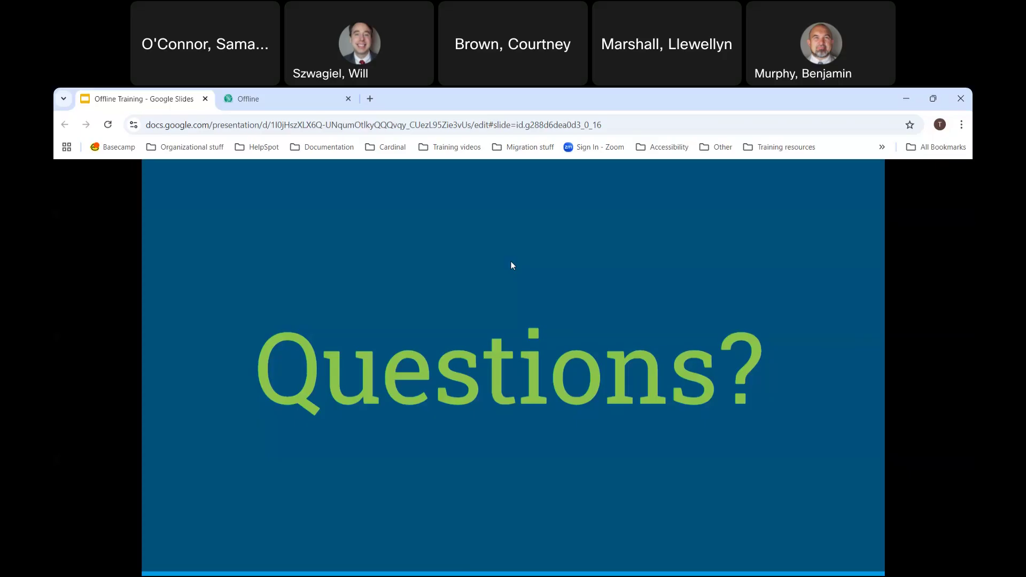
key("Right")
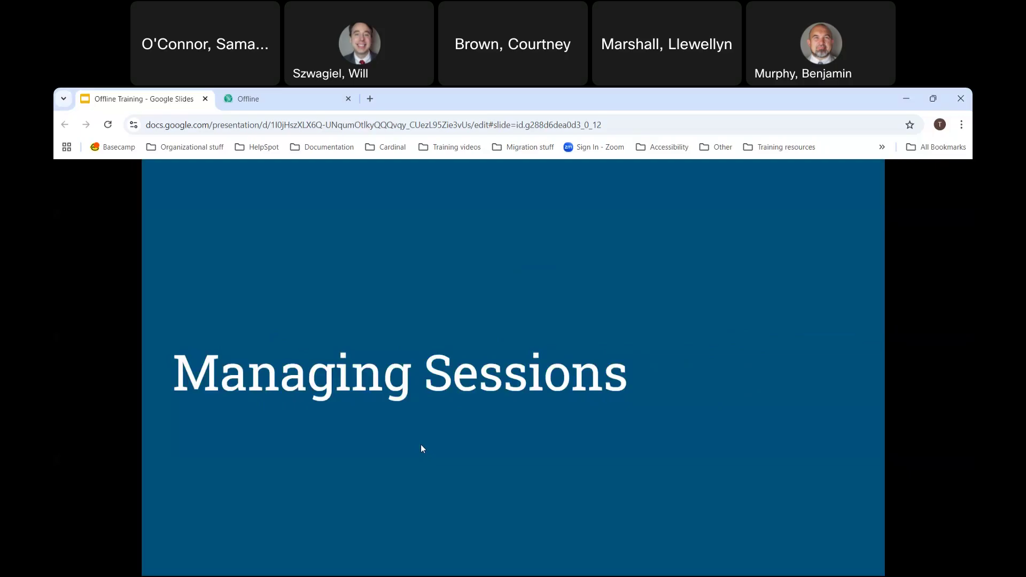
key("Right")
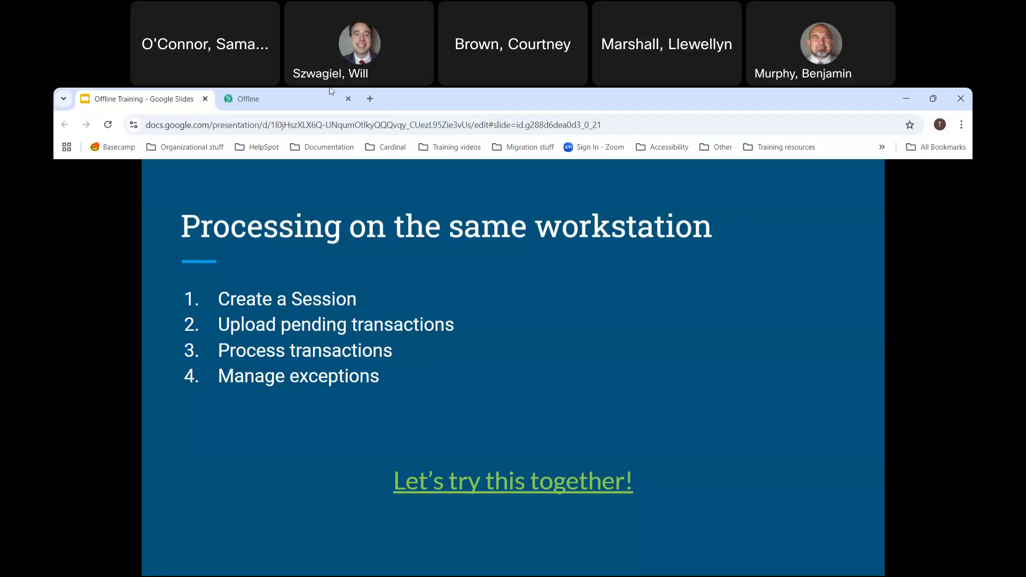
Switch to Evergreen, go to its home page, and sign in on workstation PACK-swo_laptop with the prefilled credentials
left_click(278, 91)
left_click(67, 178)
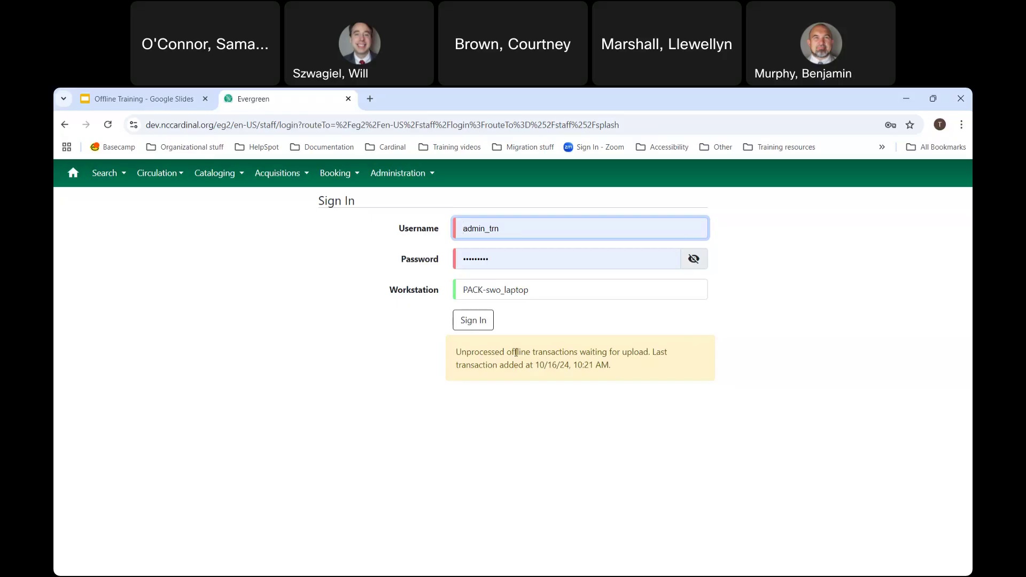
left_click(473, 319)
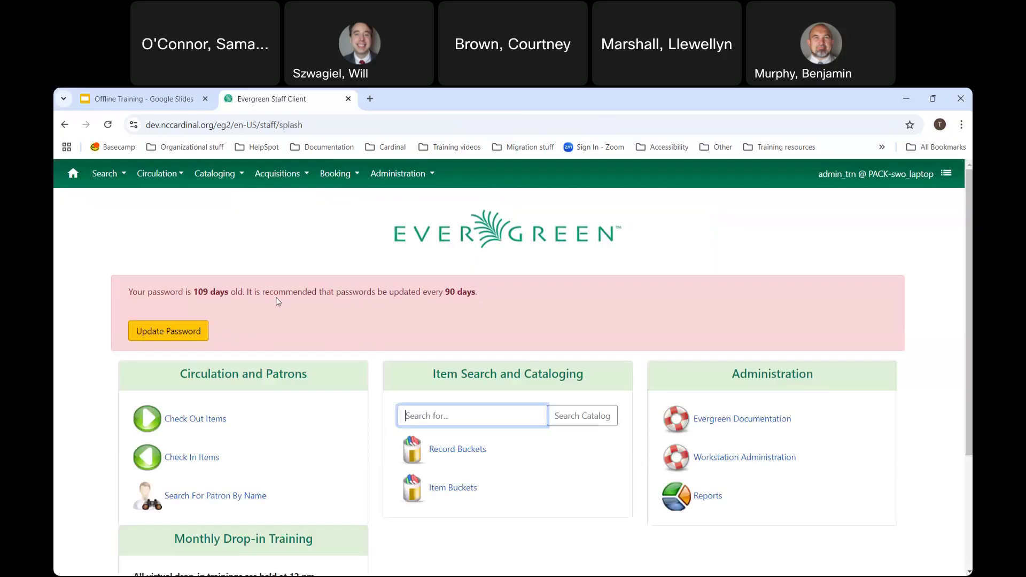
Open Offline Circulation and show the offline sessions in session management
left_click(108, 176)
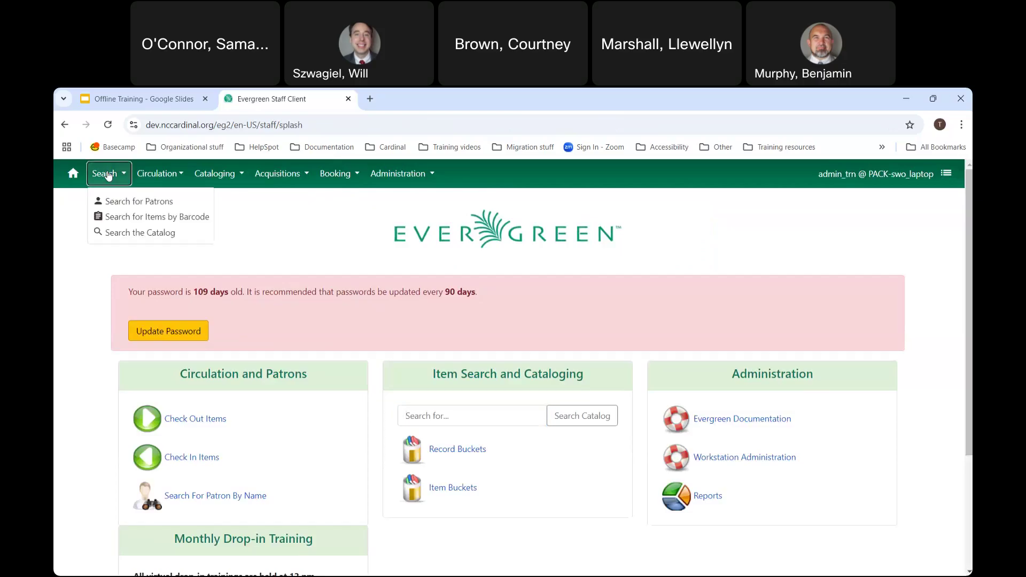
left_click(153, 173)
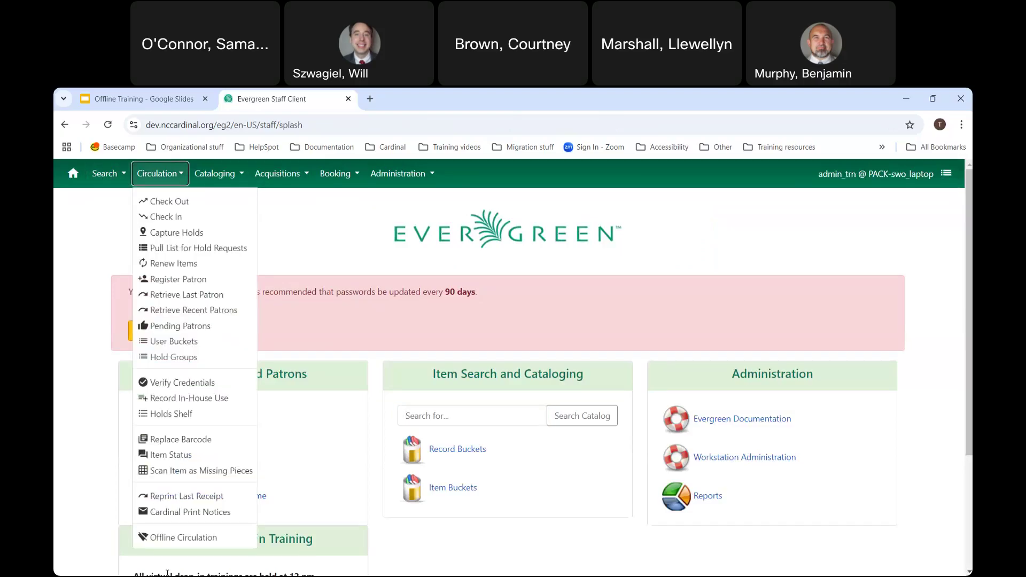
left_click(175, 537)
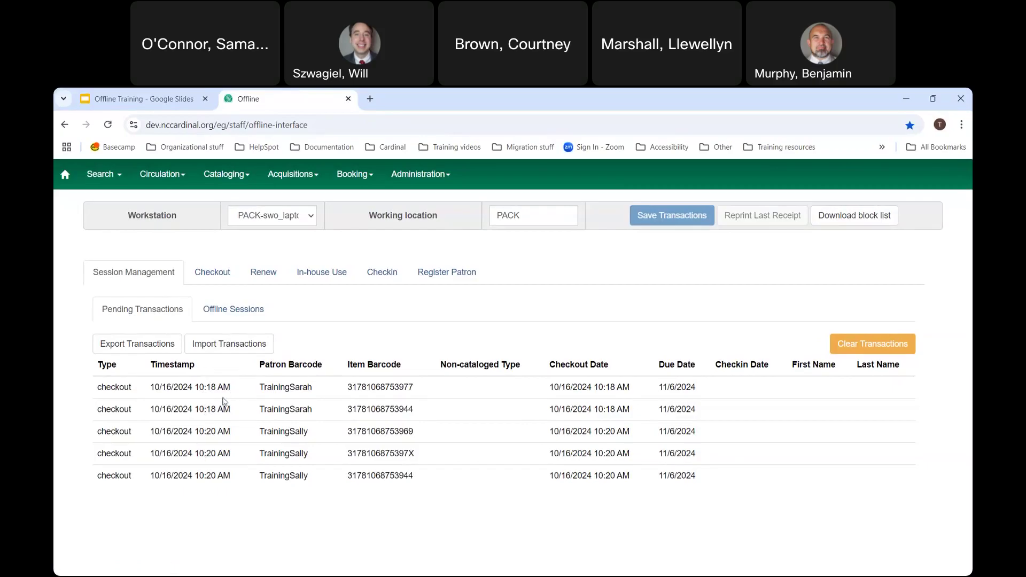
left_click(229, 310)
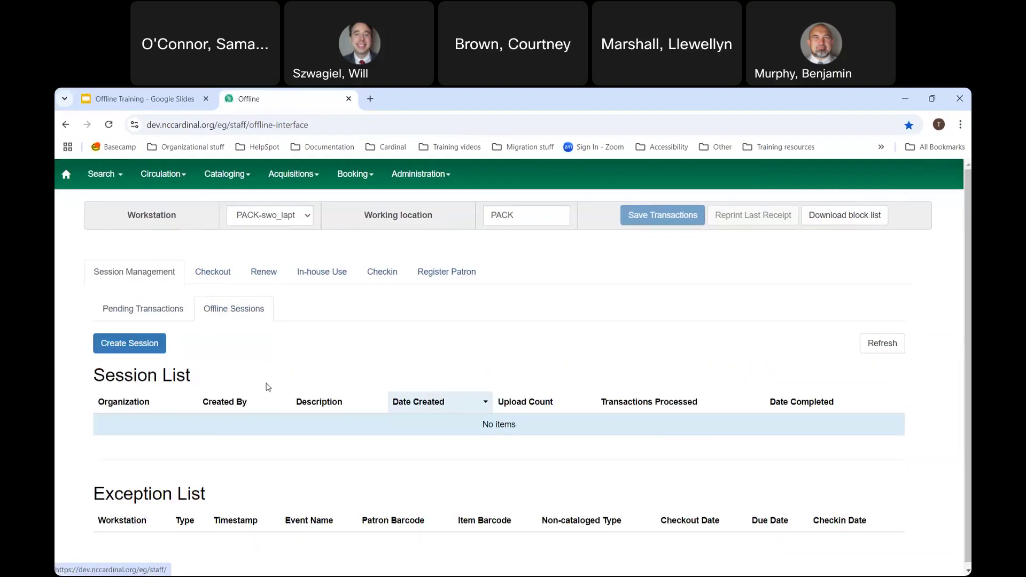
Try to create an offline session with the description Training 1
left_click(143, 346)
type("Training ")
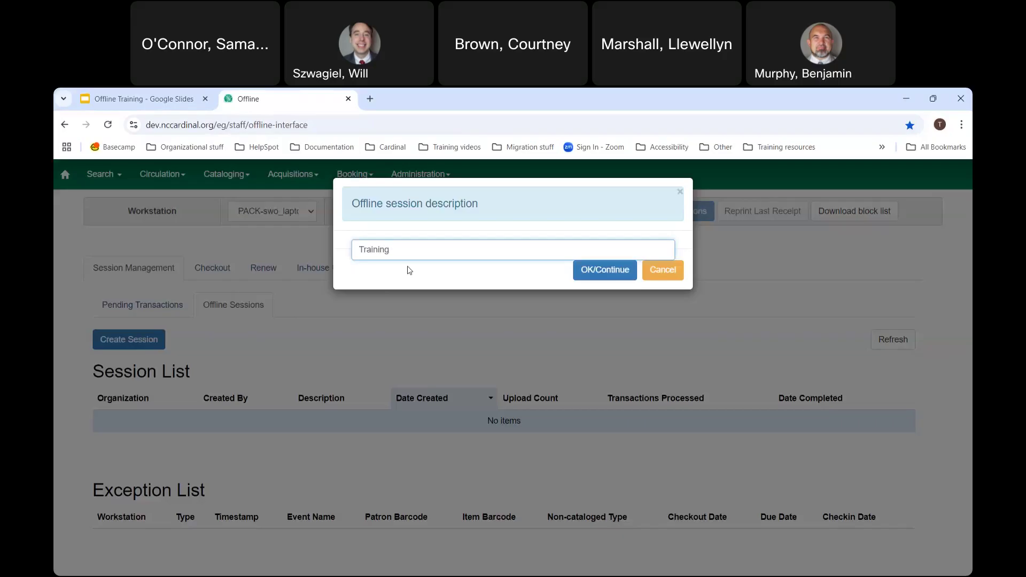
type("1")
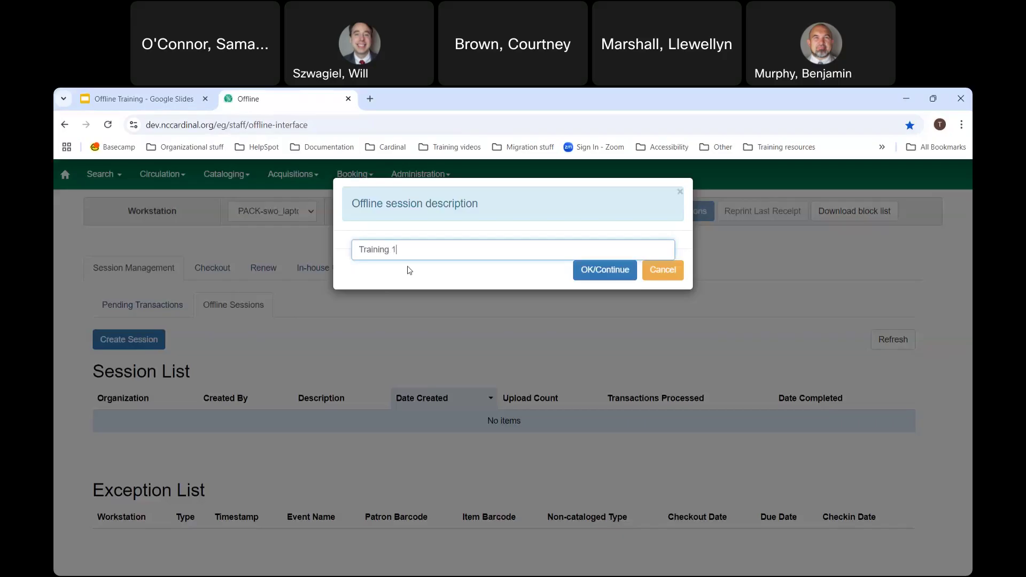
left_click(603, 275)
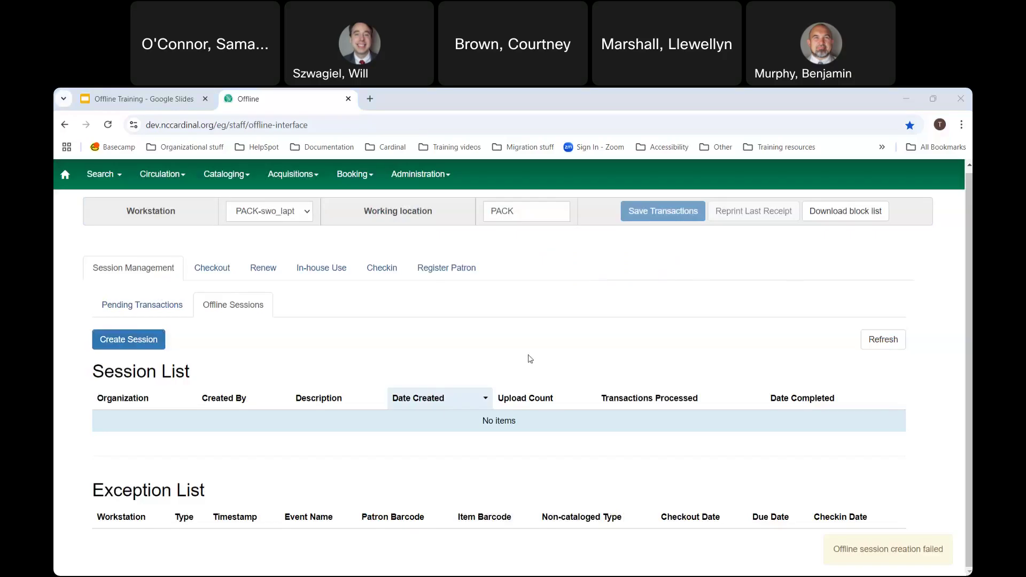
left_click(134, 345)
type("*Training 1")
left_click(588, 270)
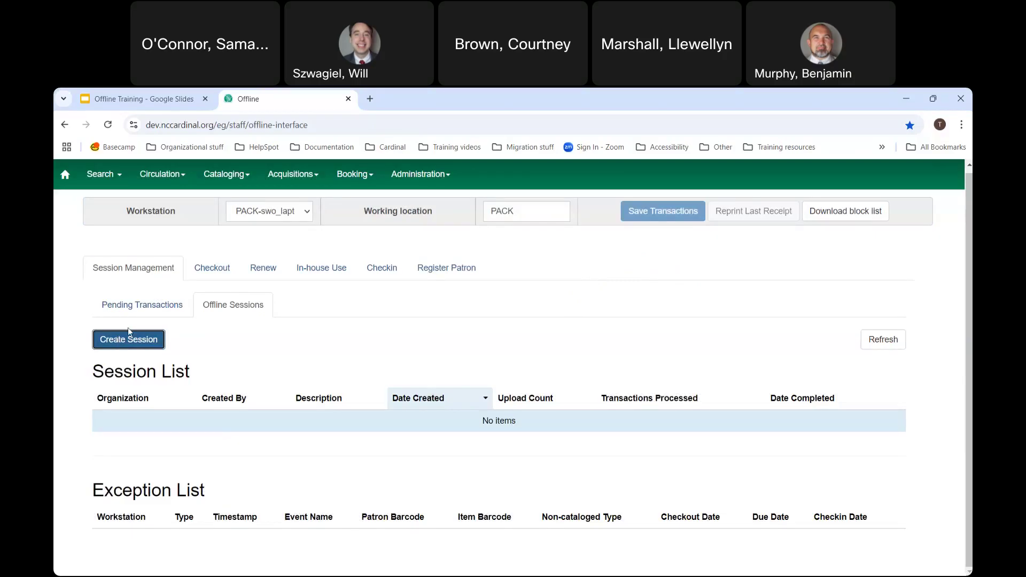
left_click(130, 341)
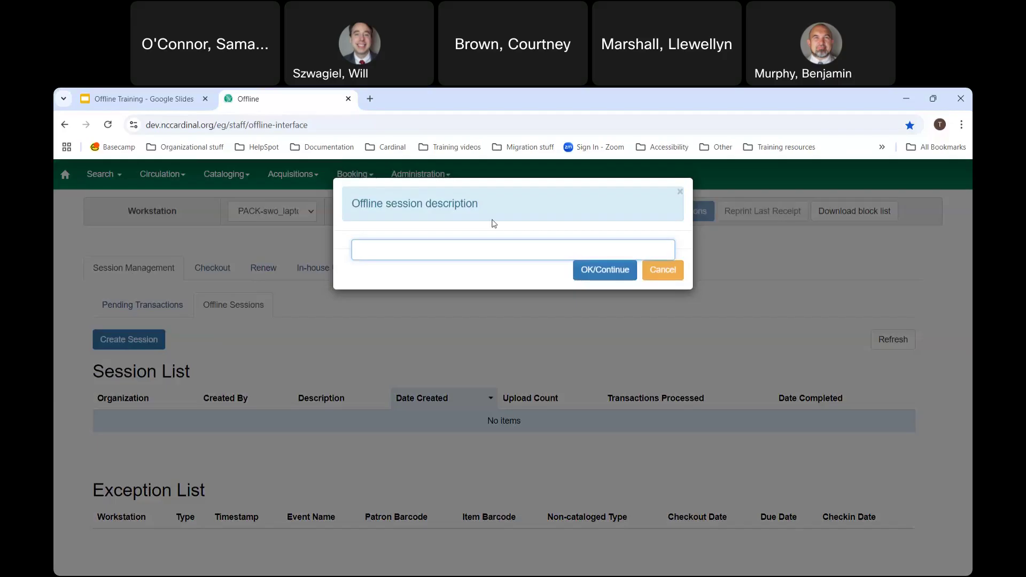
left_click(61, 177)
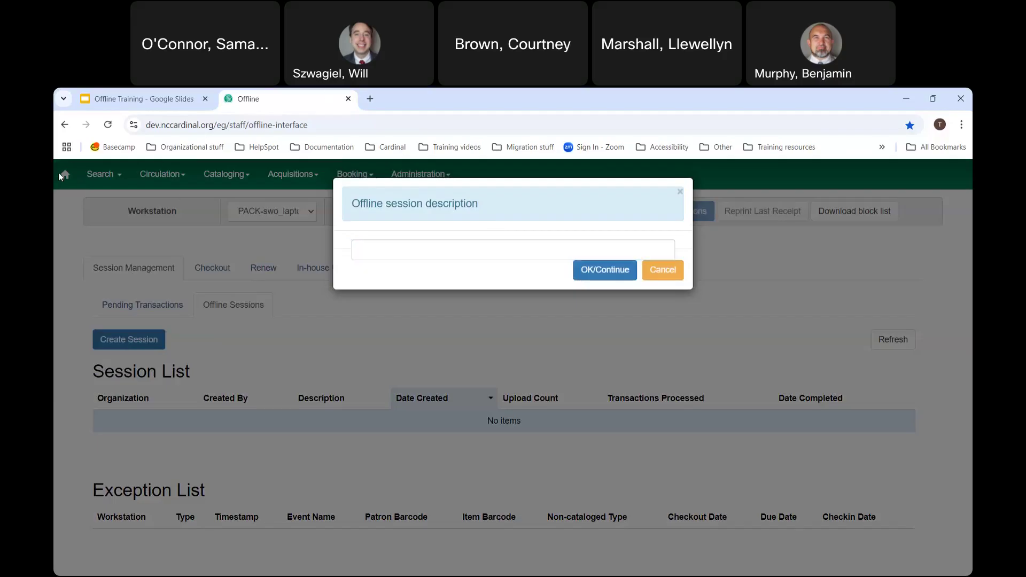
left_click(663, 270)
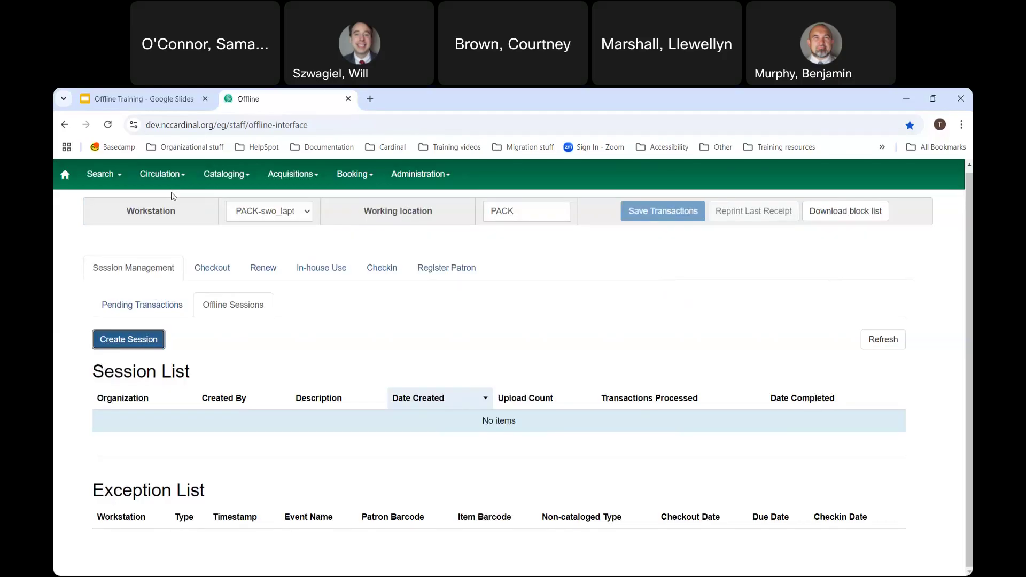
Return to the Evergreen home page, reopen Offline Circulation, and show the offline session list on the dev server
left_click(97, 174)
left_click(111, 179)
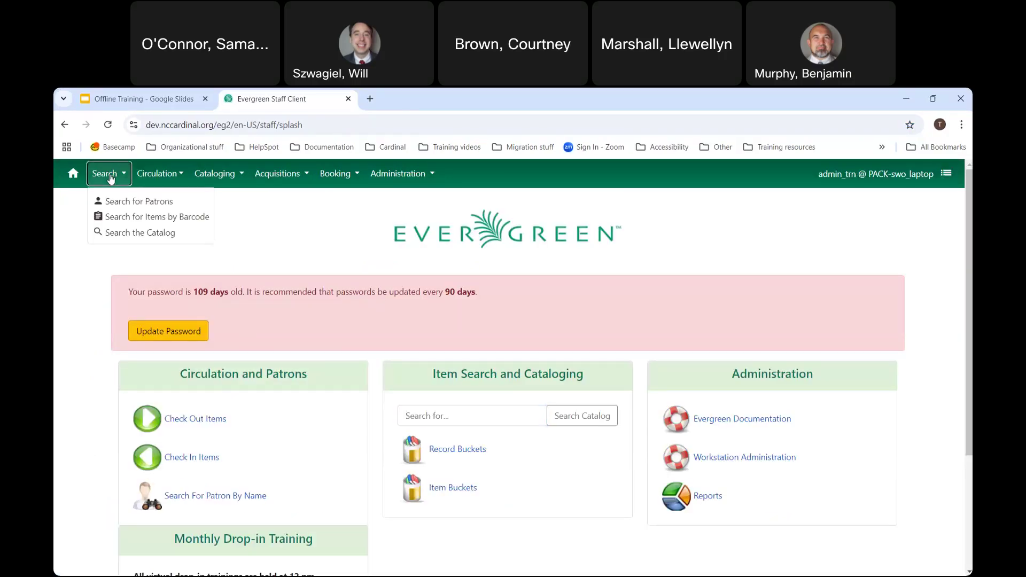
left_click(155, 181)
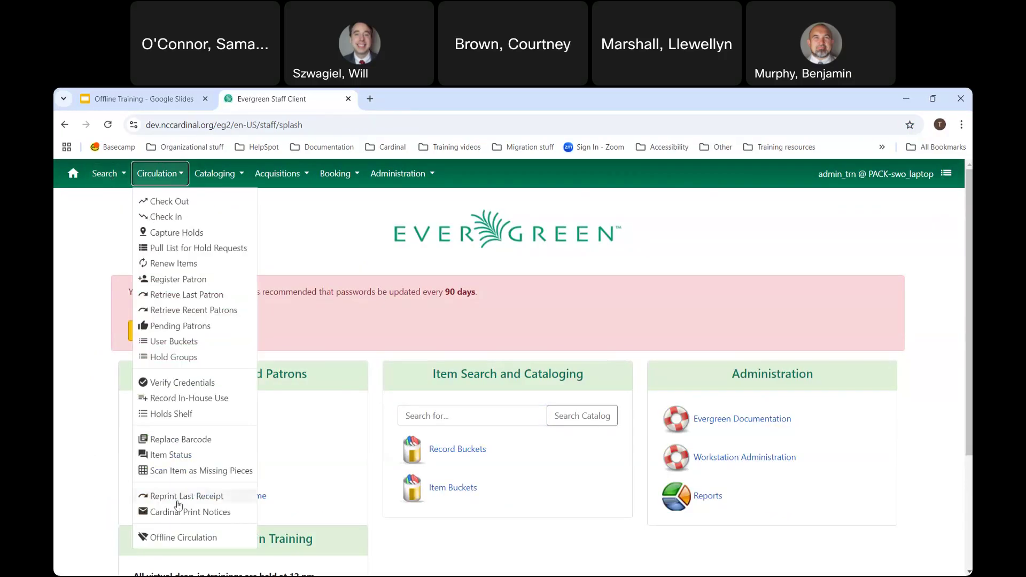
left_click(179, 537)
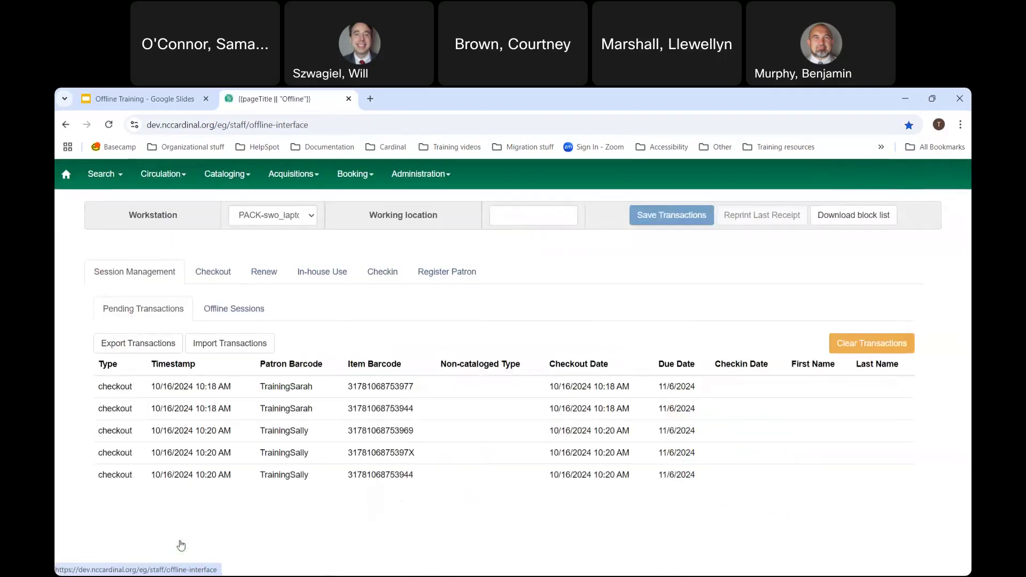
left_click(223, 311)
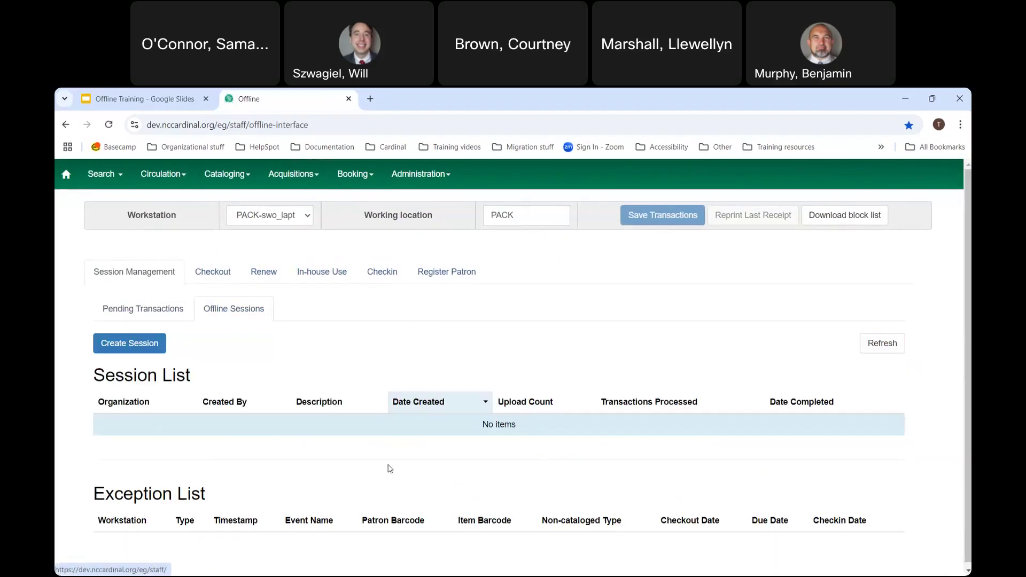
left_click(136, 404)
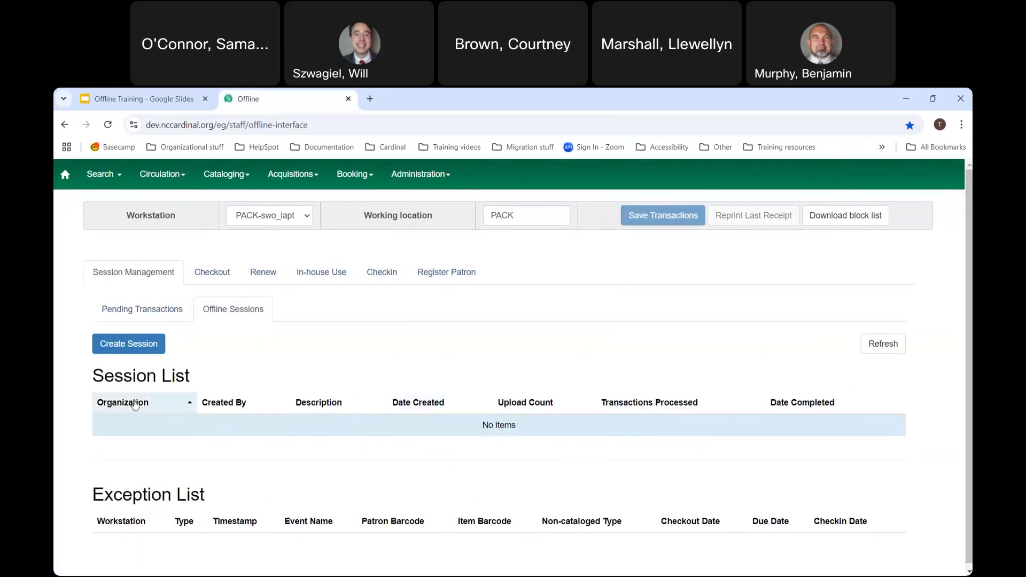
scroll(217, 453, "down", 1)
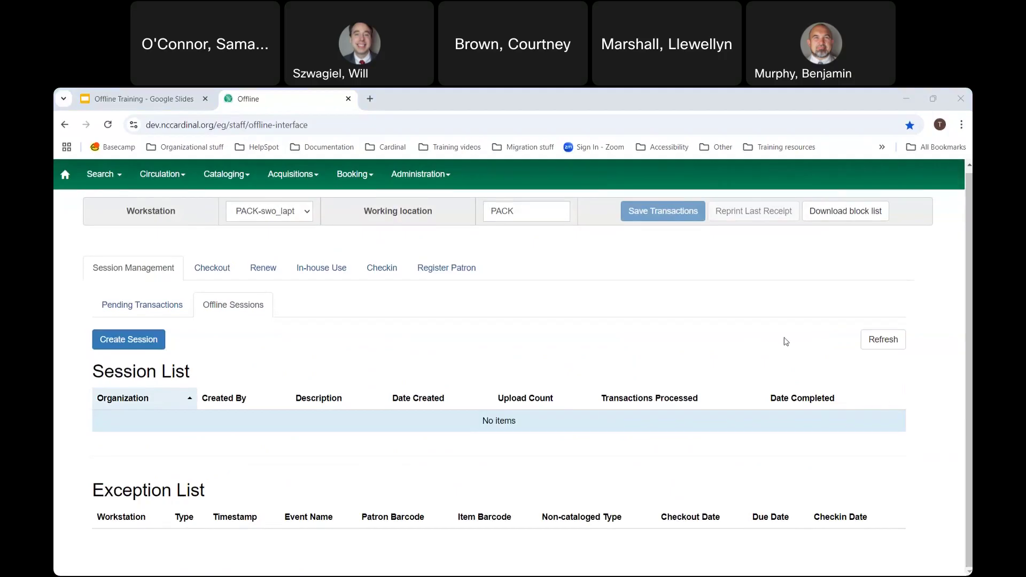
Try to create an offline session with the description Training 1 on the dev server, and reload the page
left_click(137, 345)
type("Training")
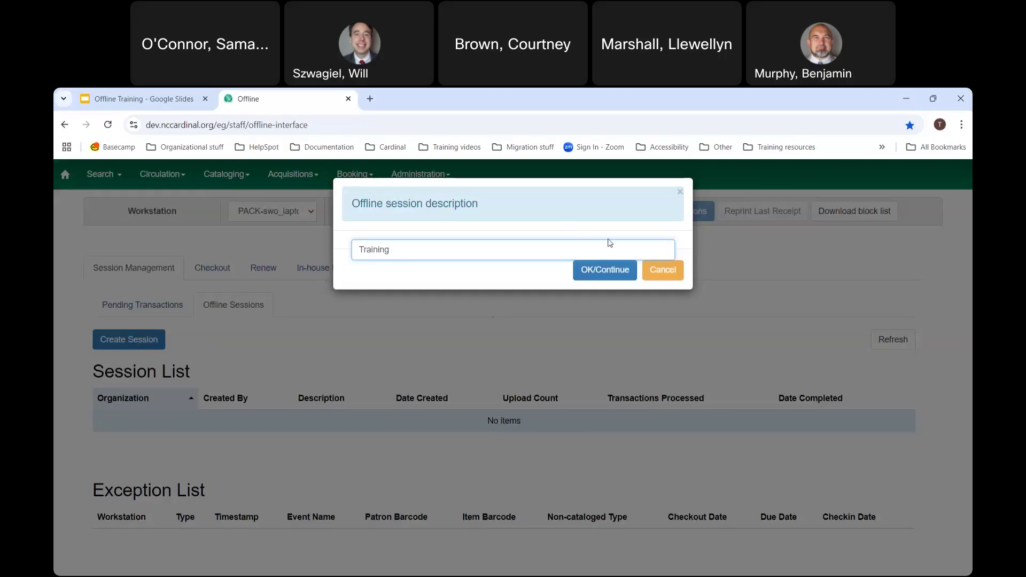
type("1")
left_click(617, 273)
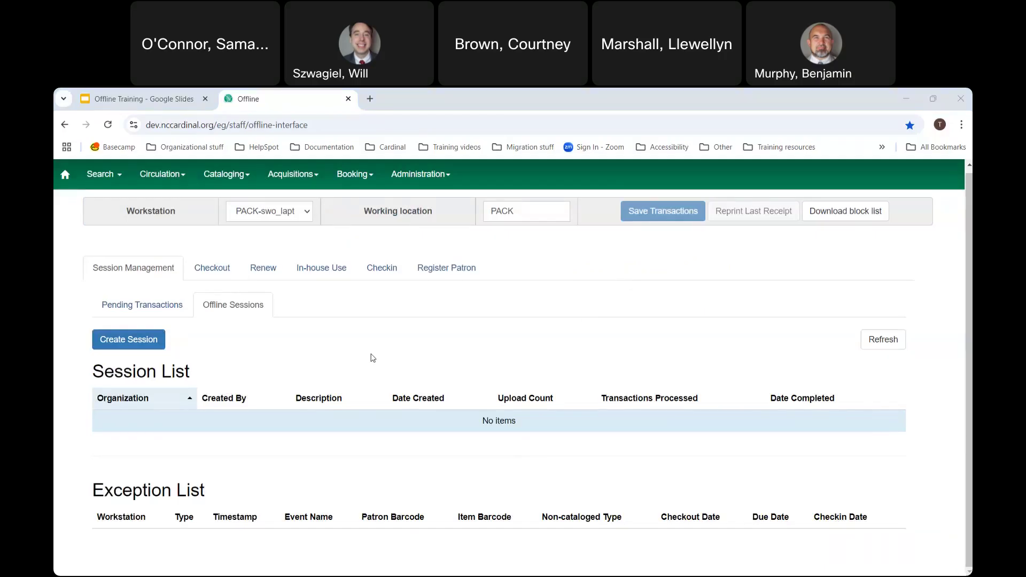
left_click(109, 125)
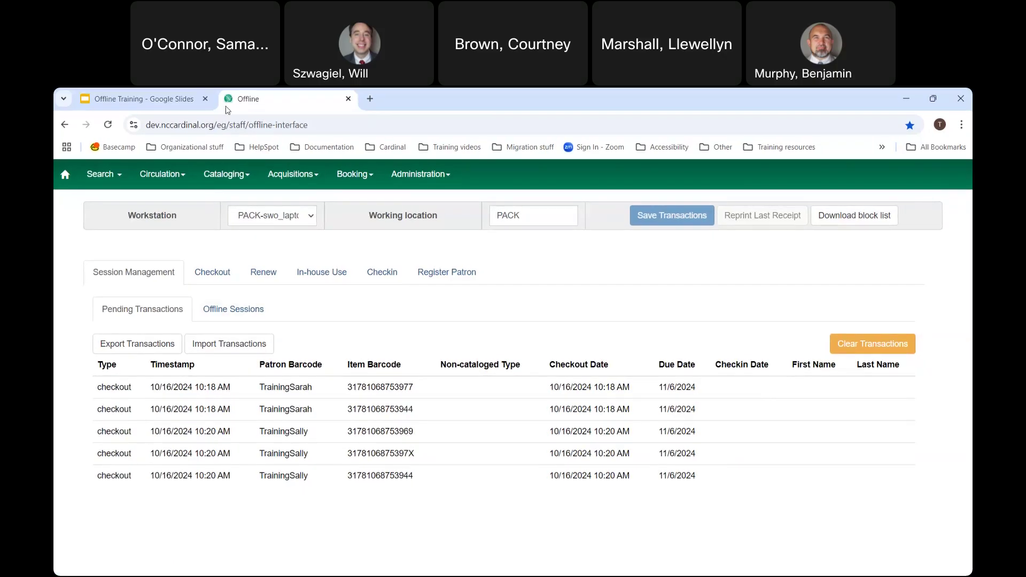
Open the Cardinal - Staff site in a new browser tab and show the offline sessions in its Offline Circulation page
left_click(369, 98)
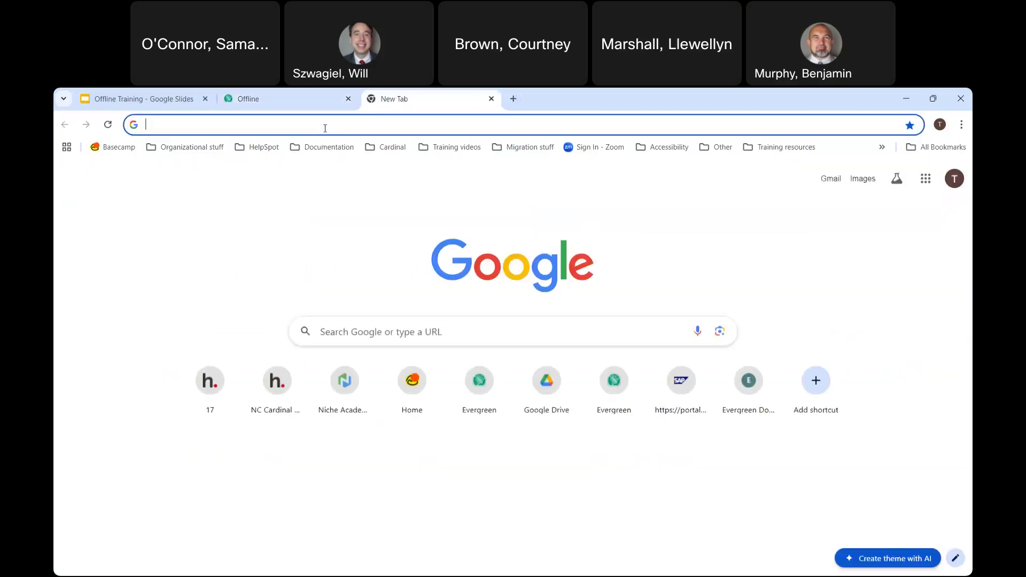
left_click(393, 147)
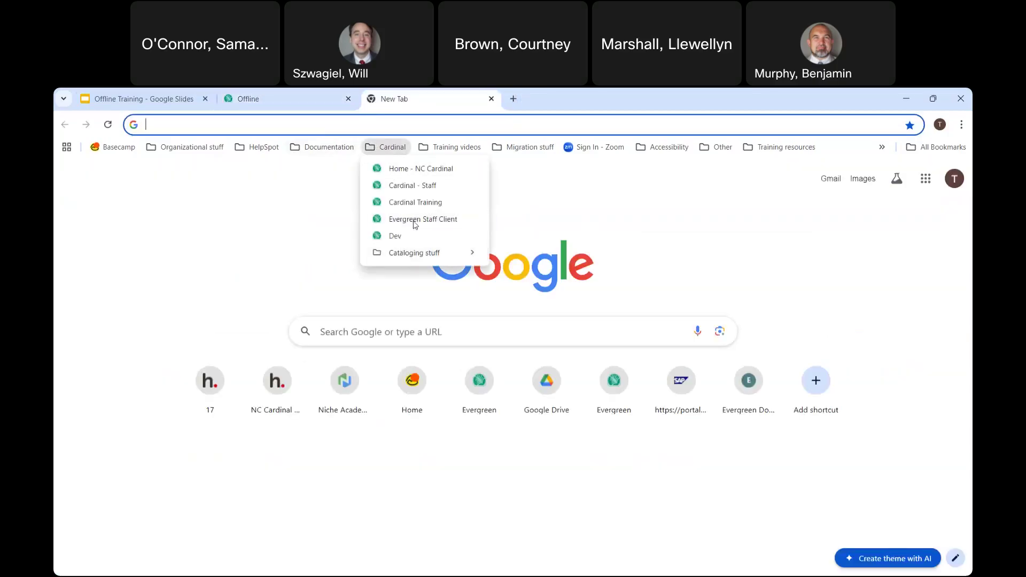
left_click(406, 189)
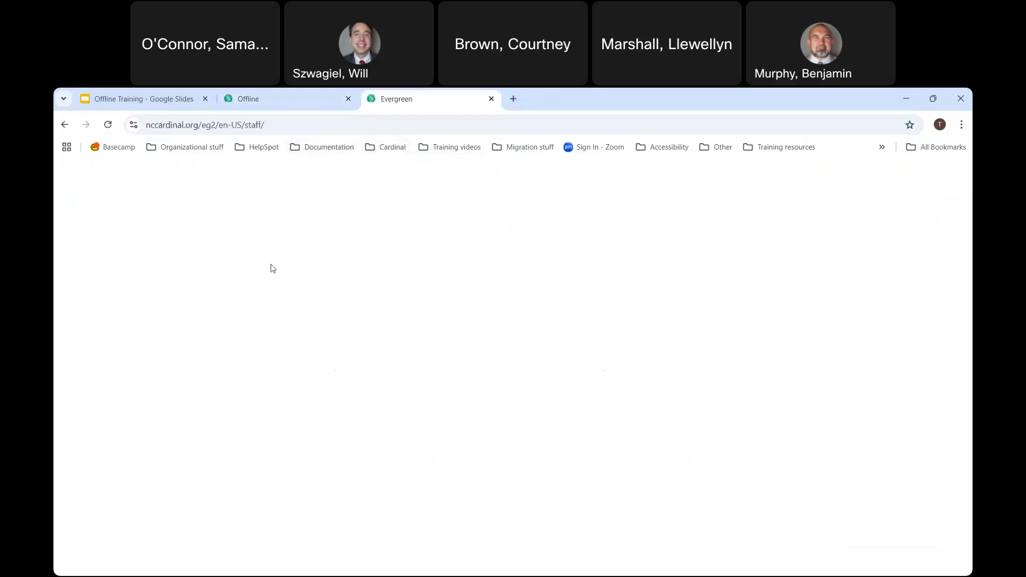
left_click(106, 180)
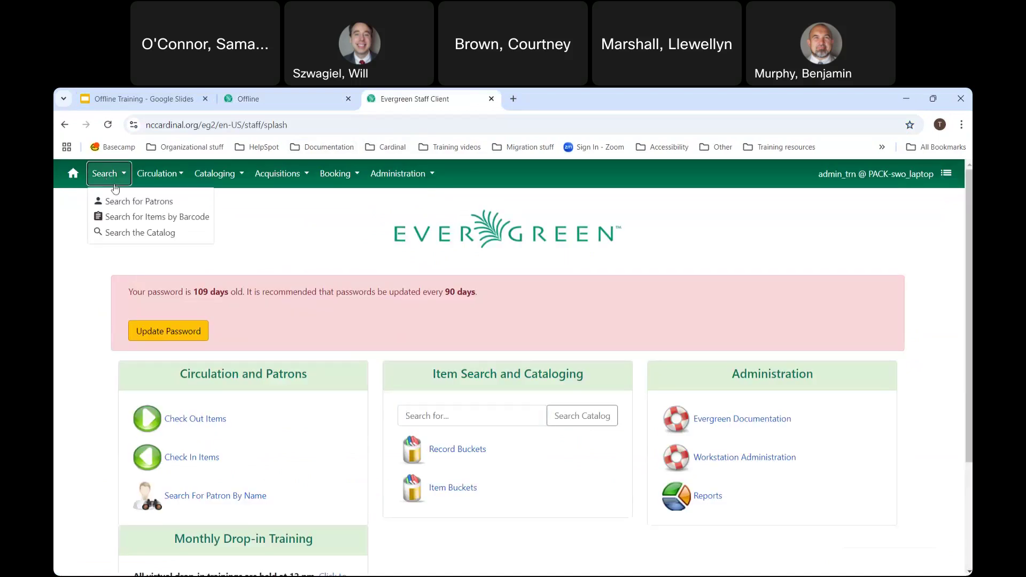
left_click(155, 181)
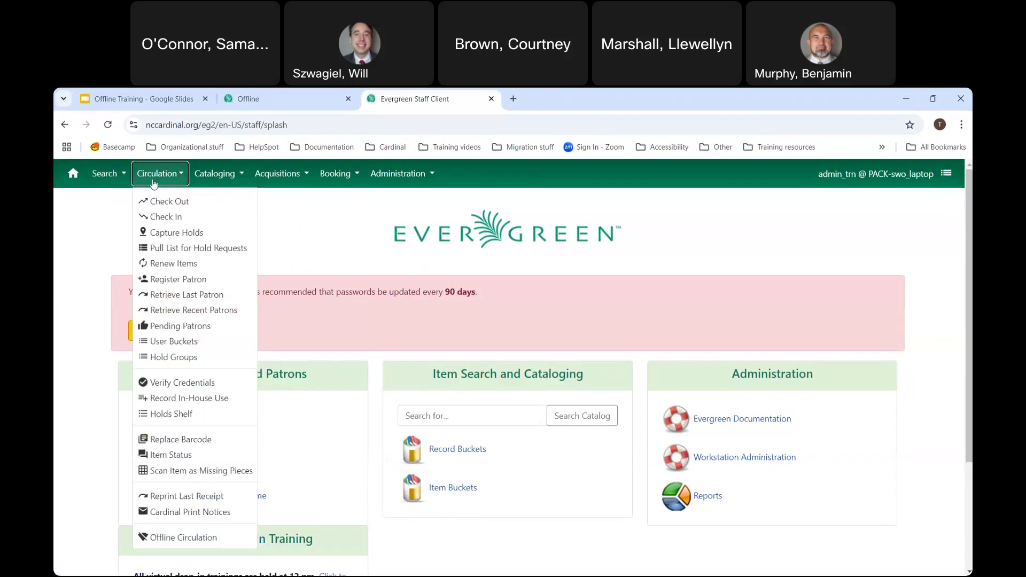
left_click(152, 537)
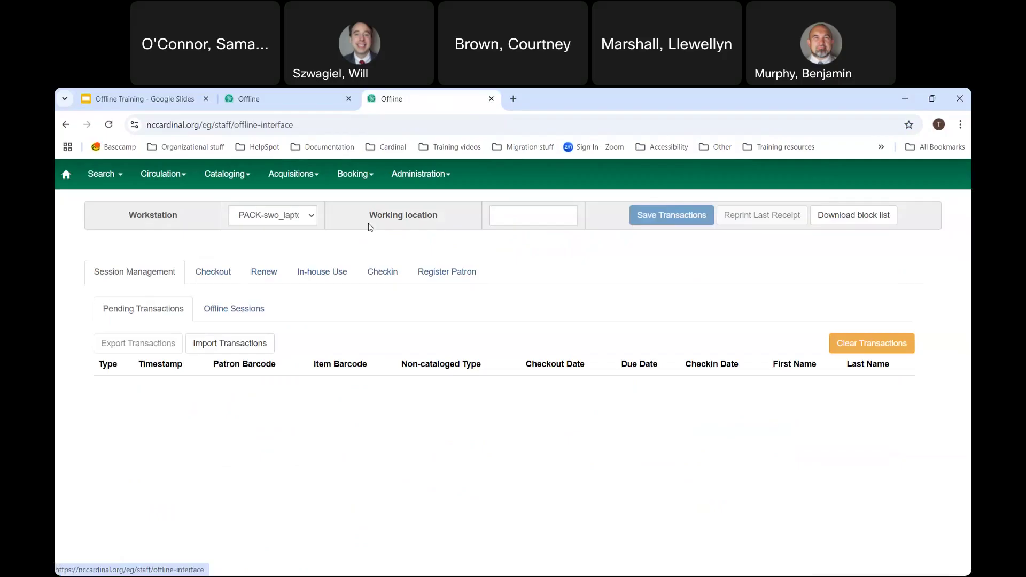
left_click(231, 308)
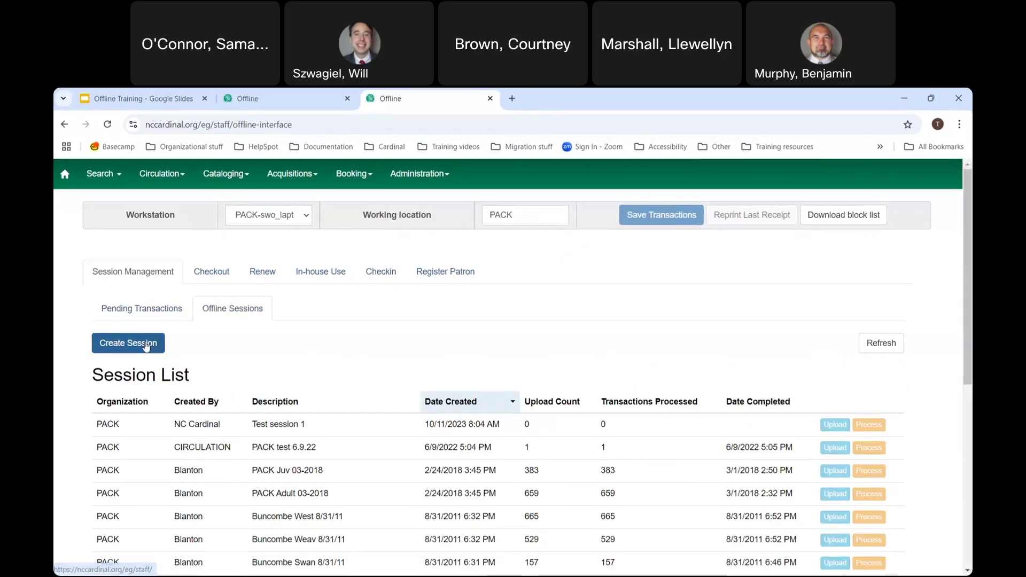
Create an offline session with the description Training session 20 on the nccardinal.org staff site
left_click(146, 345)
type("Training session")
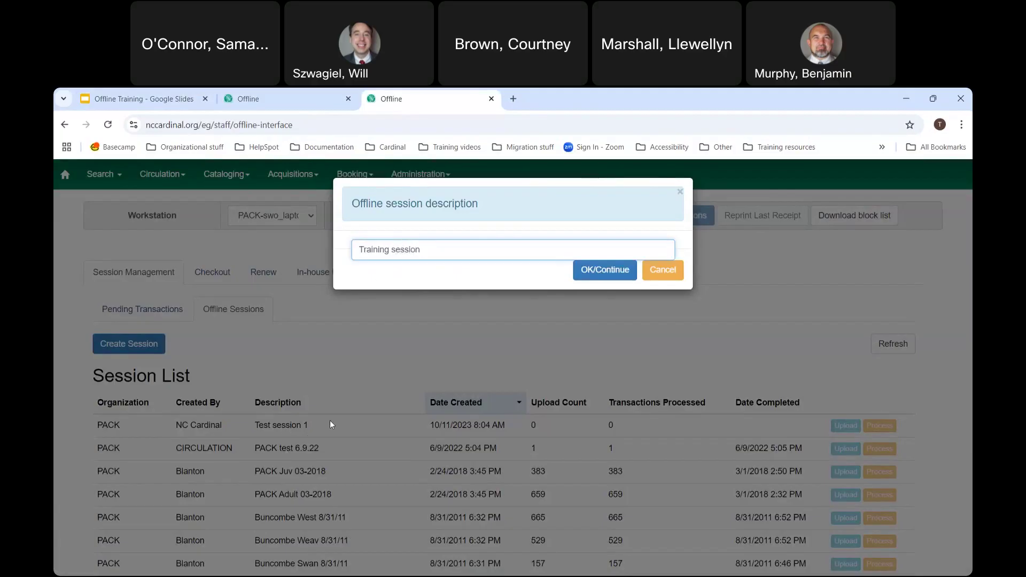
type("1")
key("BackSpace")
type("20")
left_click(610, 271)
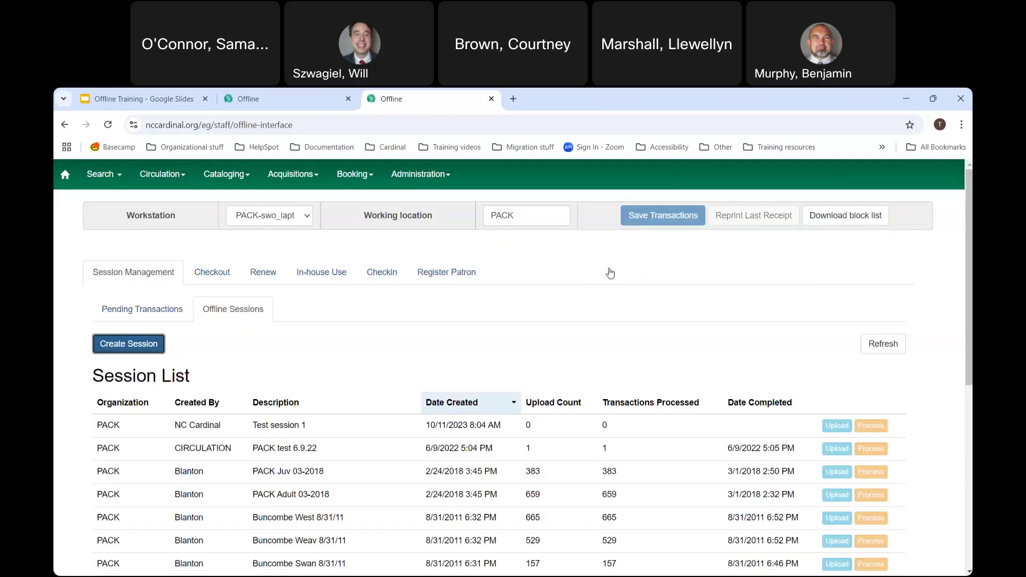
scroll(634, 420, "down", 2)
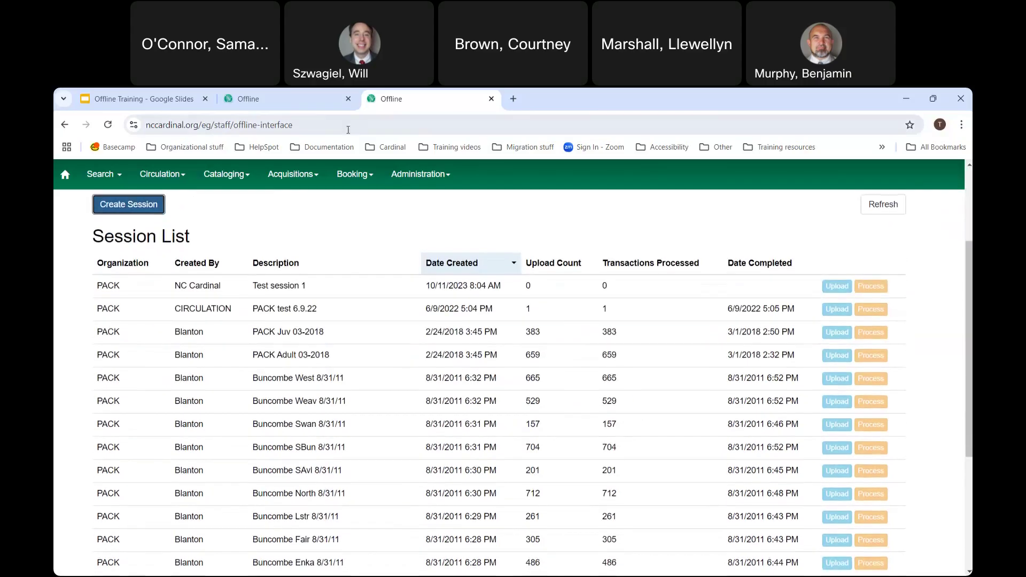
Switch back to the dev server's offline sessions and try to create a session described as training 2024 session 1
left_click(274, 94)
left_click(233, 317)
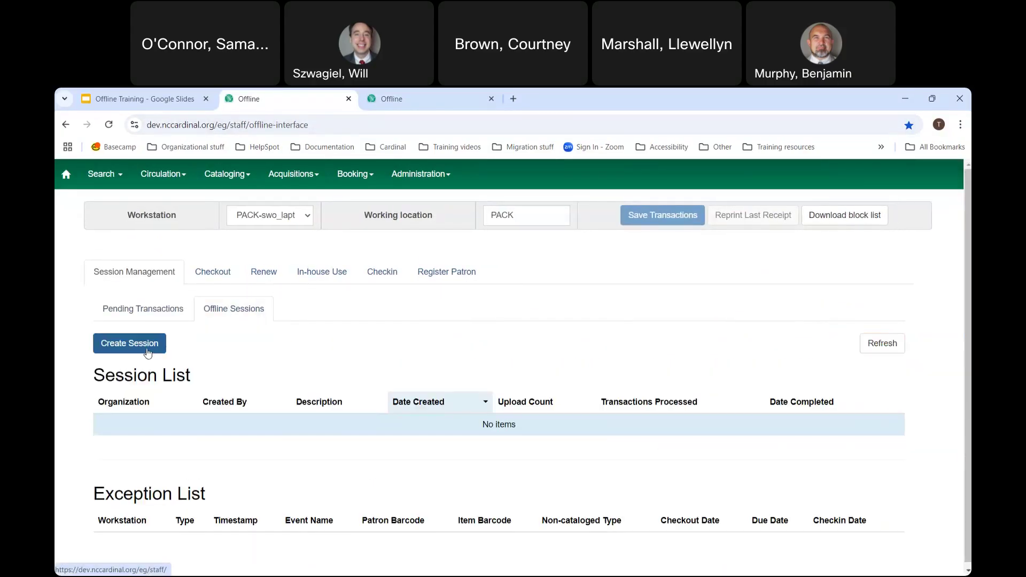
left_click(146, 348)
type("trainig 2024")
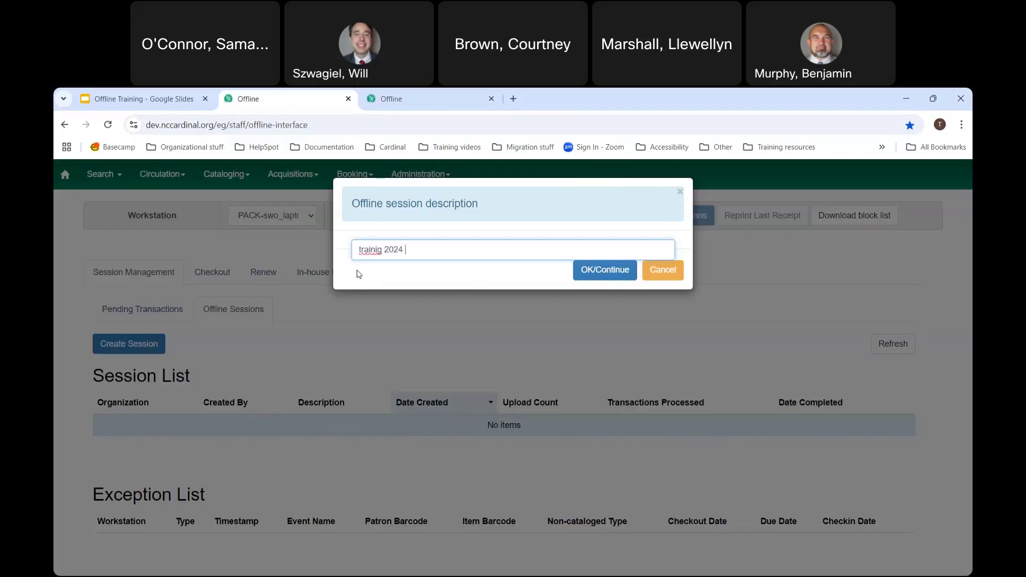
type(" session 1")
left_click(379, 252)
type("n")
left_click(610, 271)
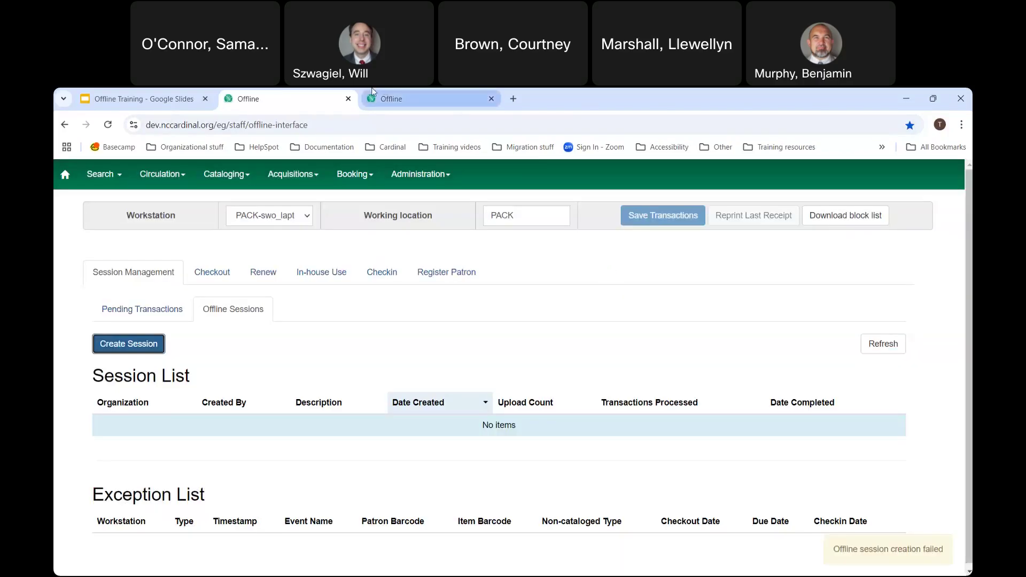
Return to the nccardinal.org offline session list and show the new session description prompt without creating another session
left_click(388, 100)
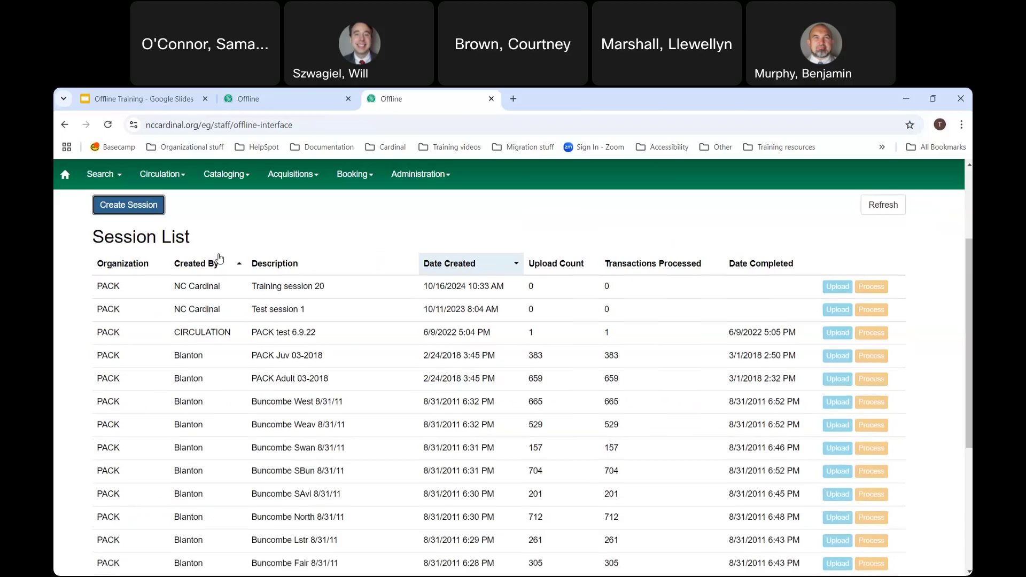
scroll(219, 257, "up", 2)
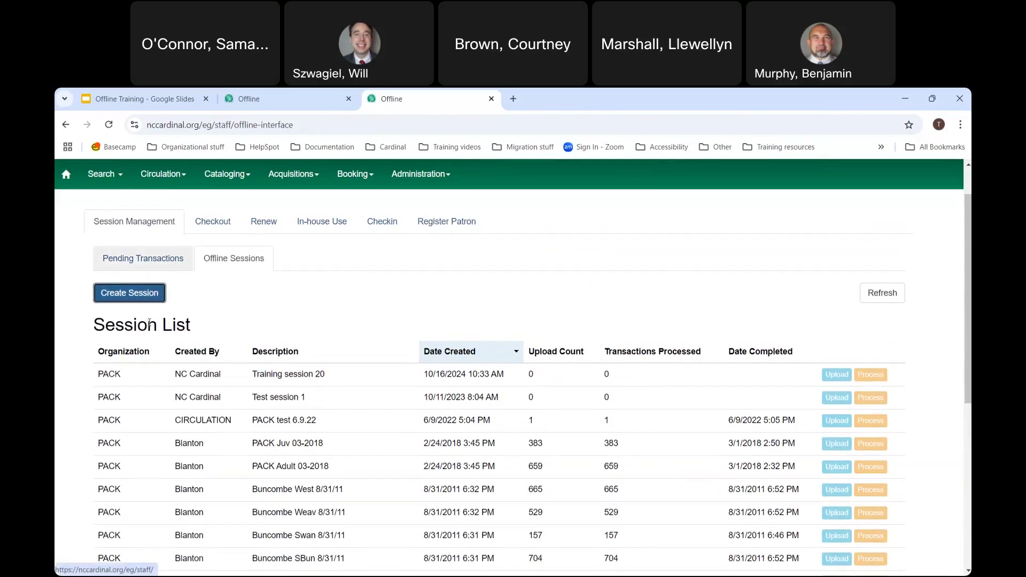
left_click(141, 298)
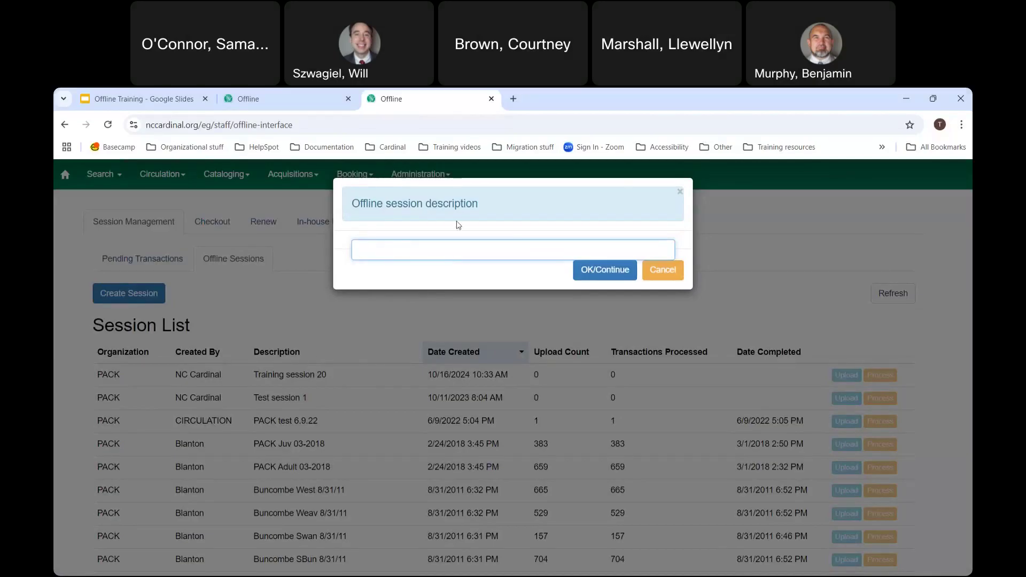
left_click(680, 191)
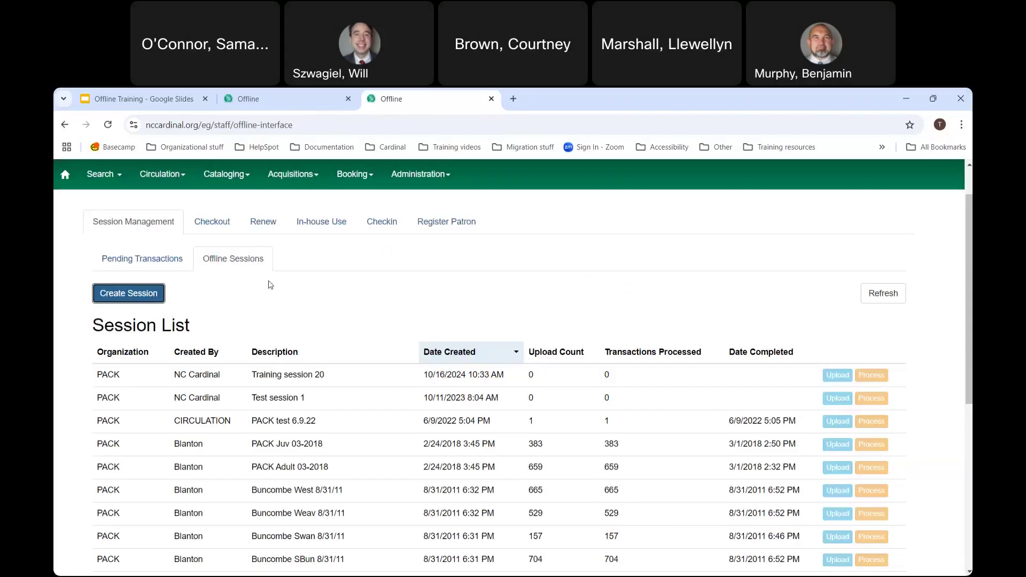
left_click(153, 298)
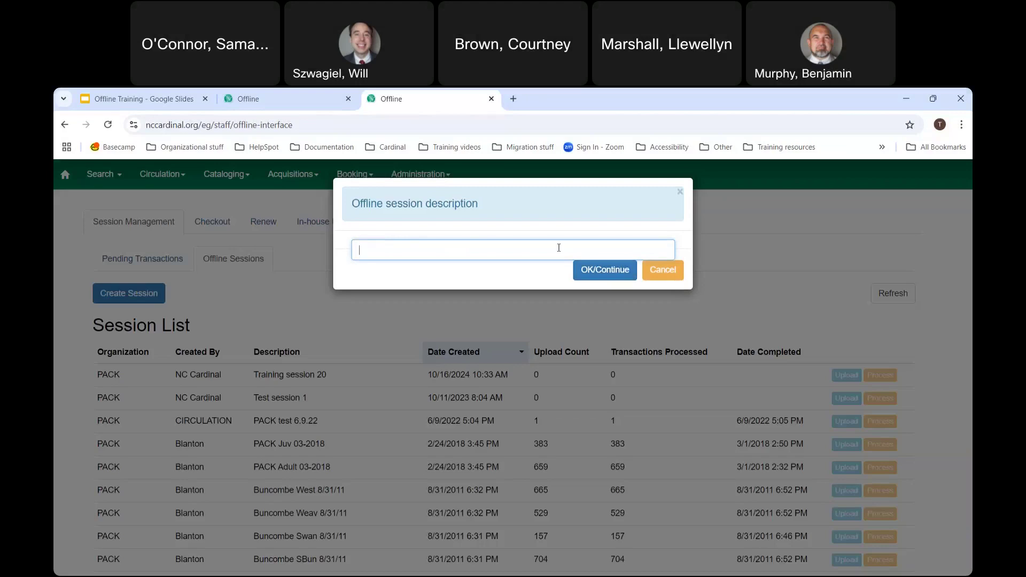
left_click(670, 271)
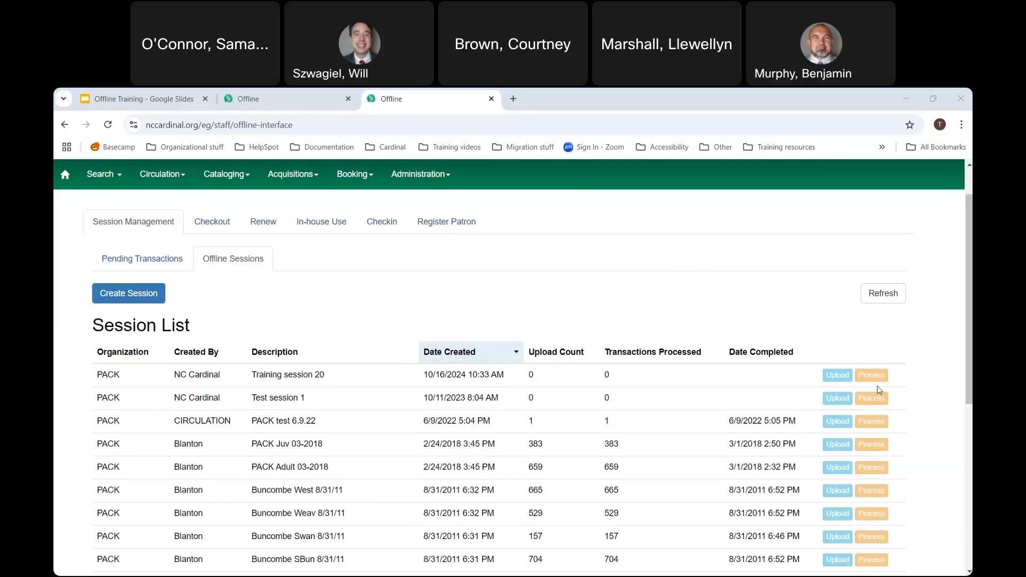
Open the offline checkout form and set the due date to 2024-11-06
left_click(221, 227)
left_click(330, 286)
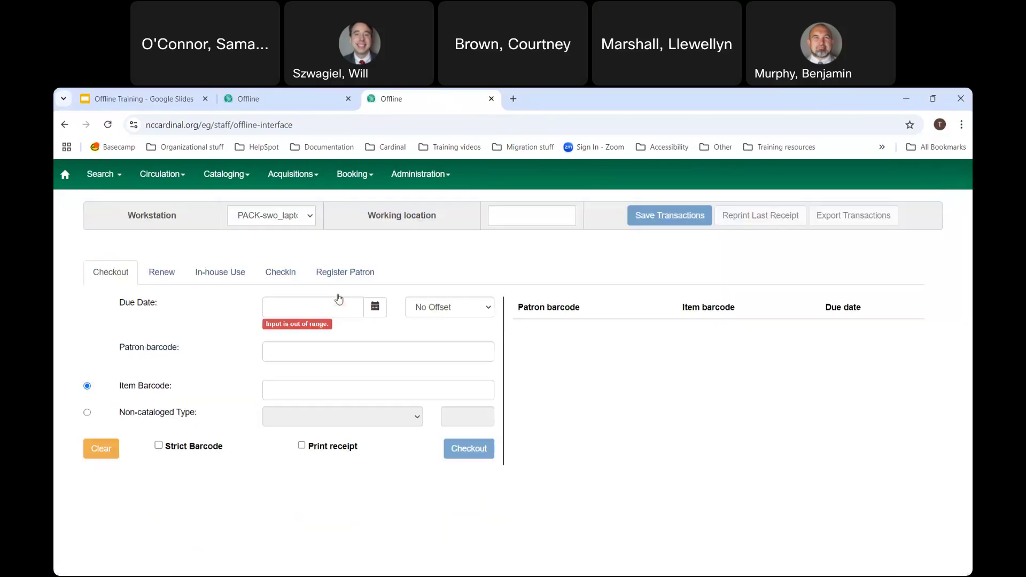
left_click(365, 306)
left_click(374, 306)
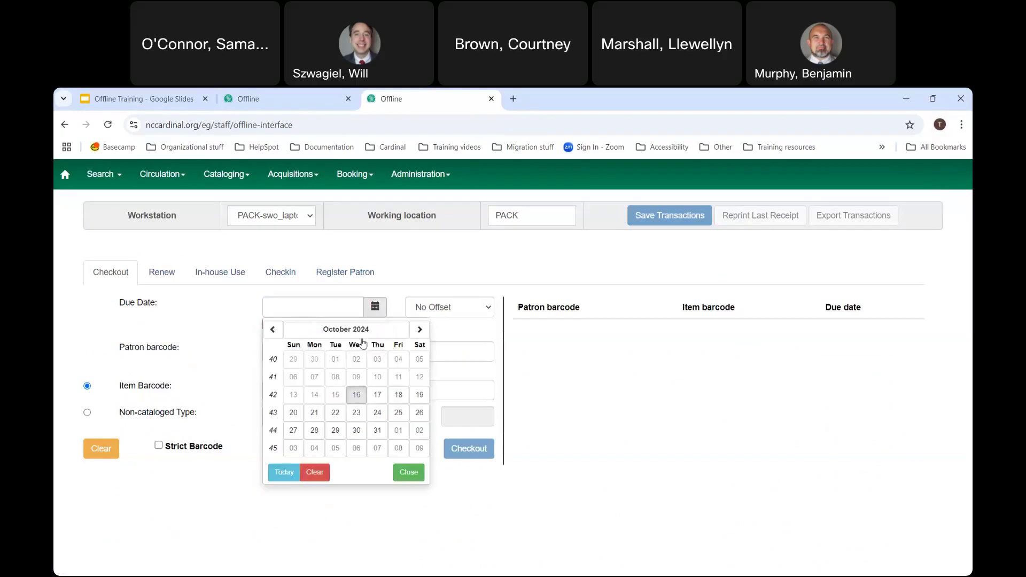
left_click(356, 449)
left_click(284, 336)
type("SarahTraining")
left_click(321, 373)
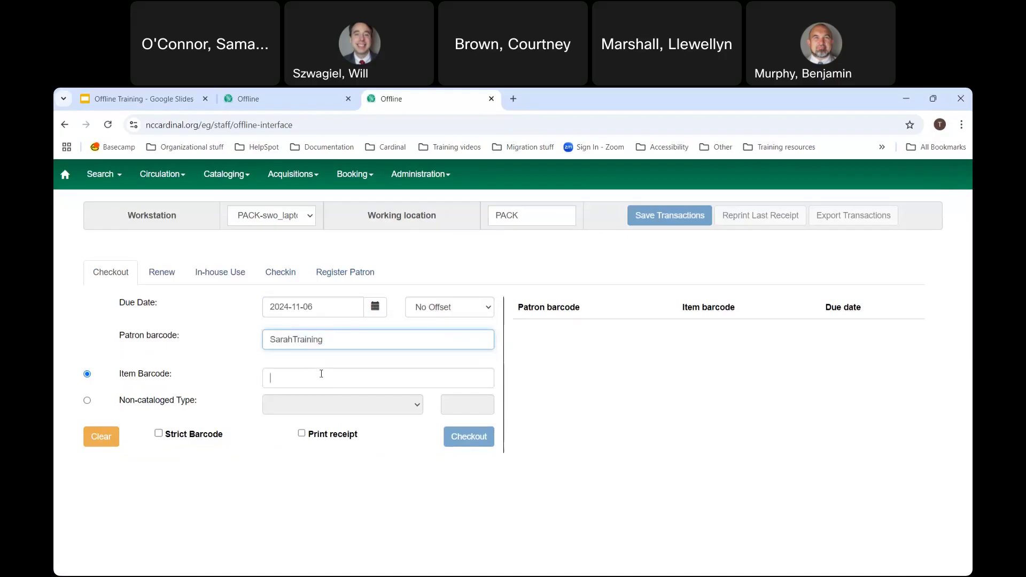
key("ctrl+v")
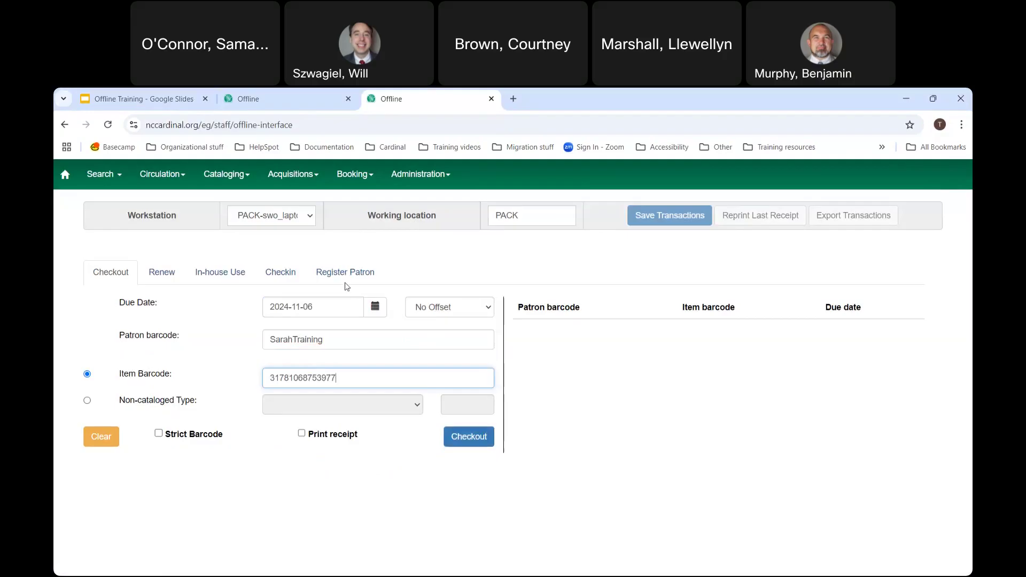
left_click(466, 438)
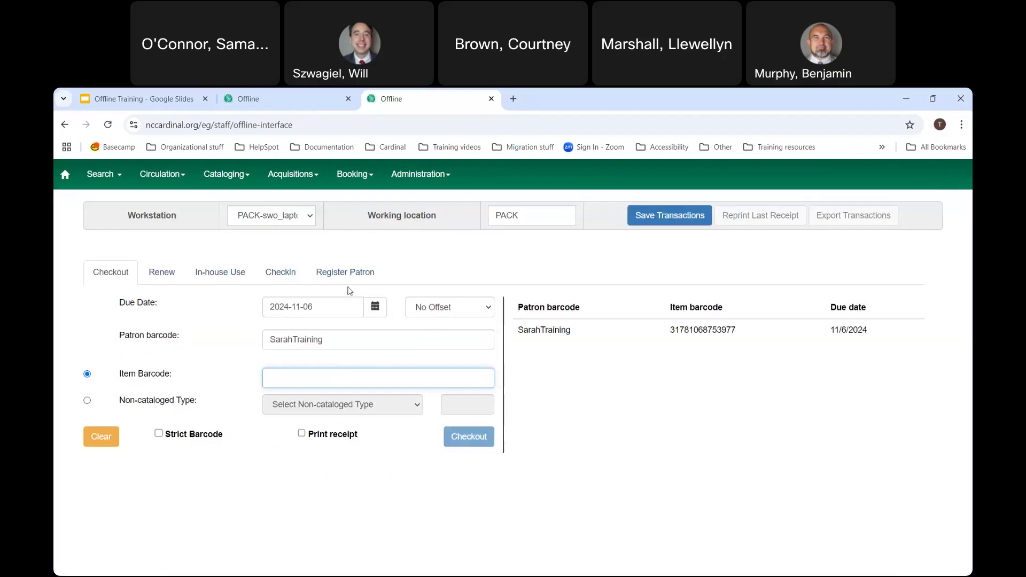
key("ctrl+v")
type("X")
left_click(469, 435)
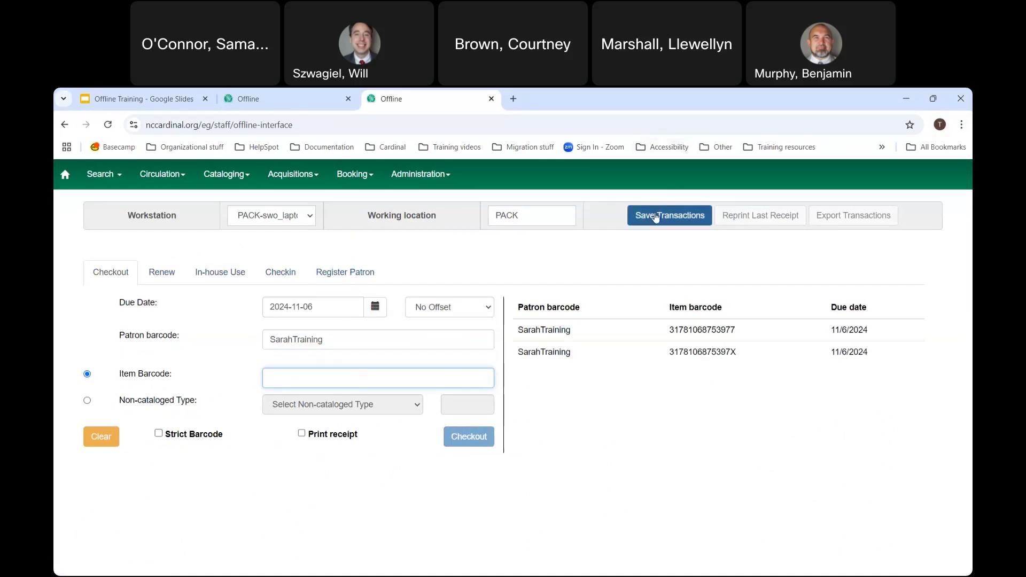
Save the offline checkout transactions and sign in to the nccardinal.org staff client with the prefilled login
left_click(657, 215)
left_click(64, 174)
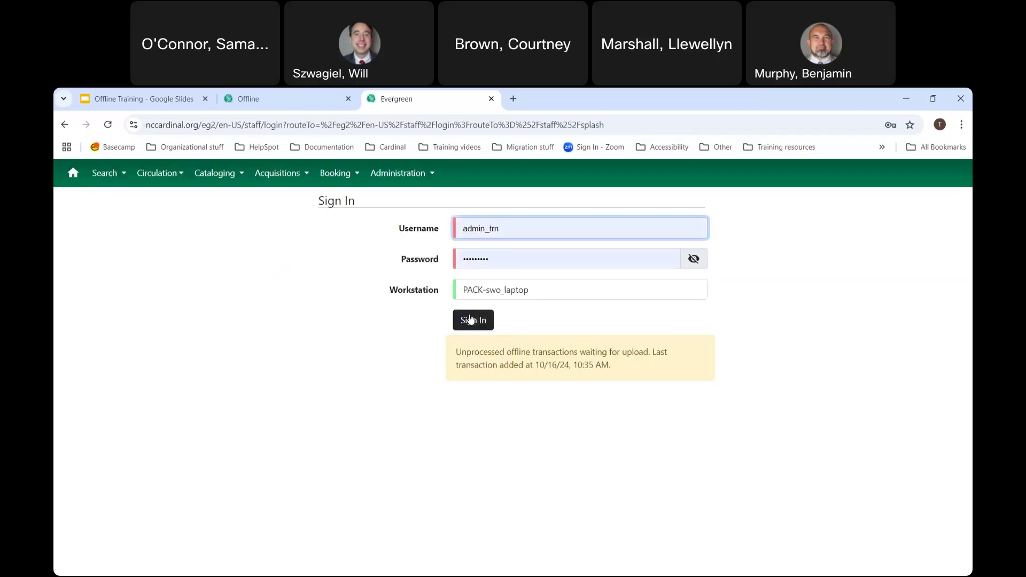
key("Return")
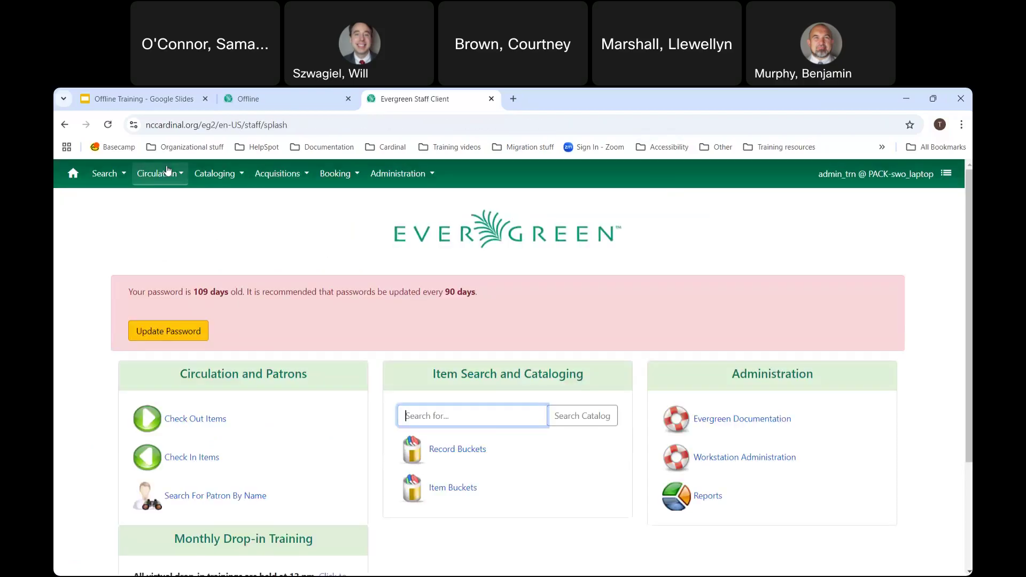
Open the offline session list and upload and process the pending transactions in Training session 20
left_click(157, 174)
left_click(185, 536)
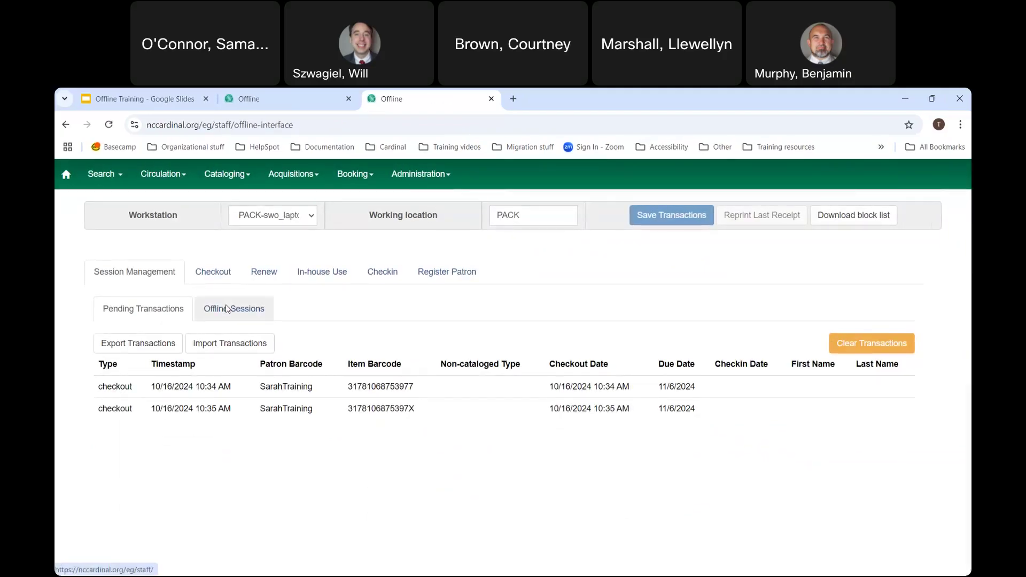
left_click(234, 309)
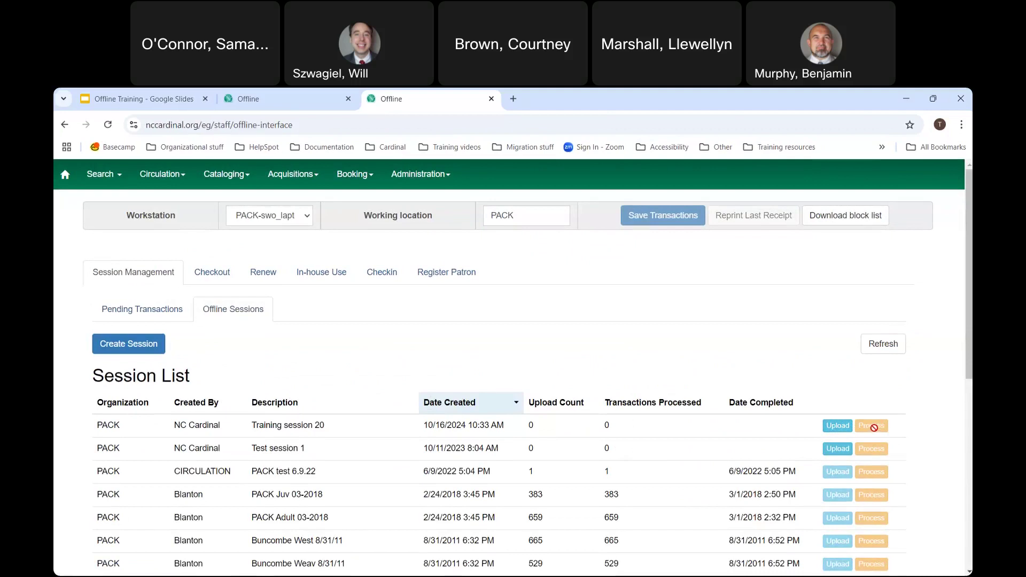
left_click(838, 426)
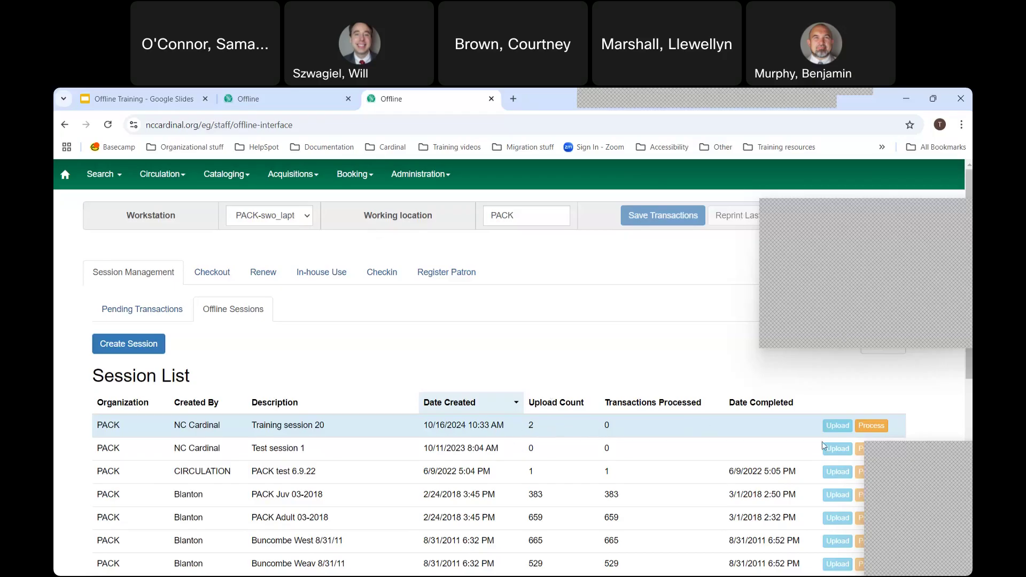
left_click(878, 429)
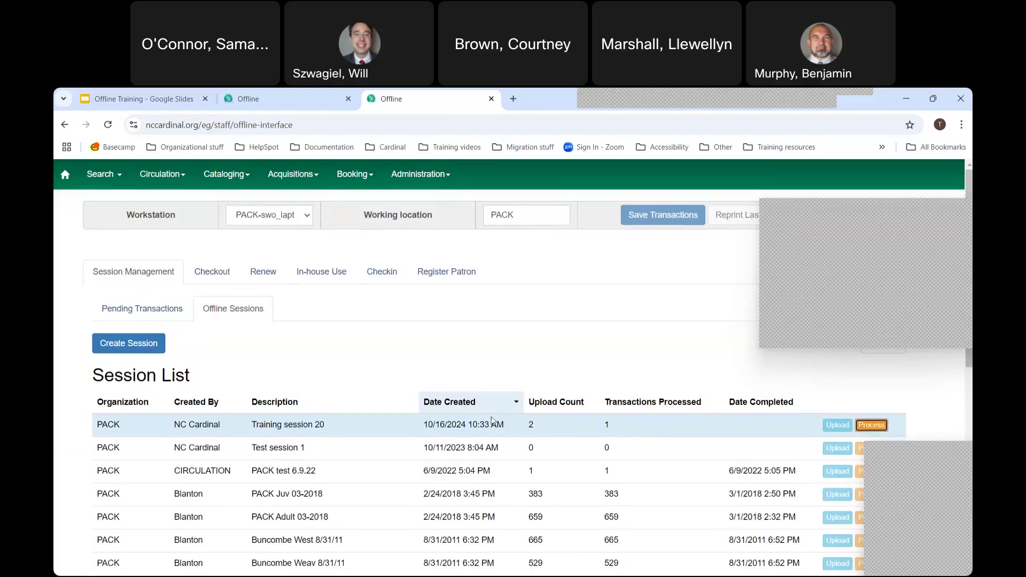
scroll(493, 421, "down", 8)
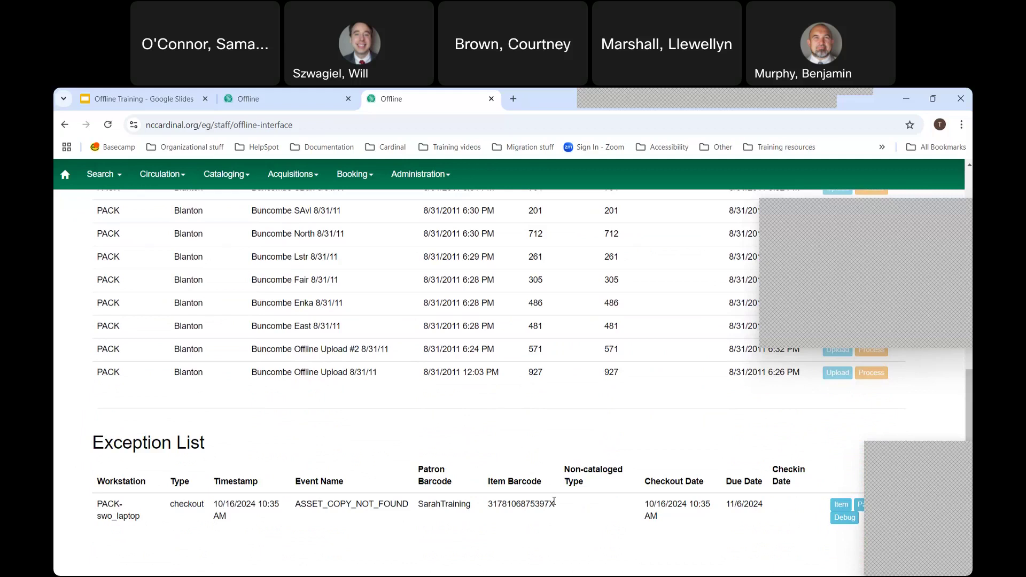
left_click_drag(555, 503, 488, 504)
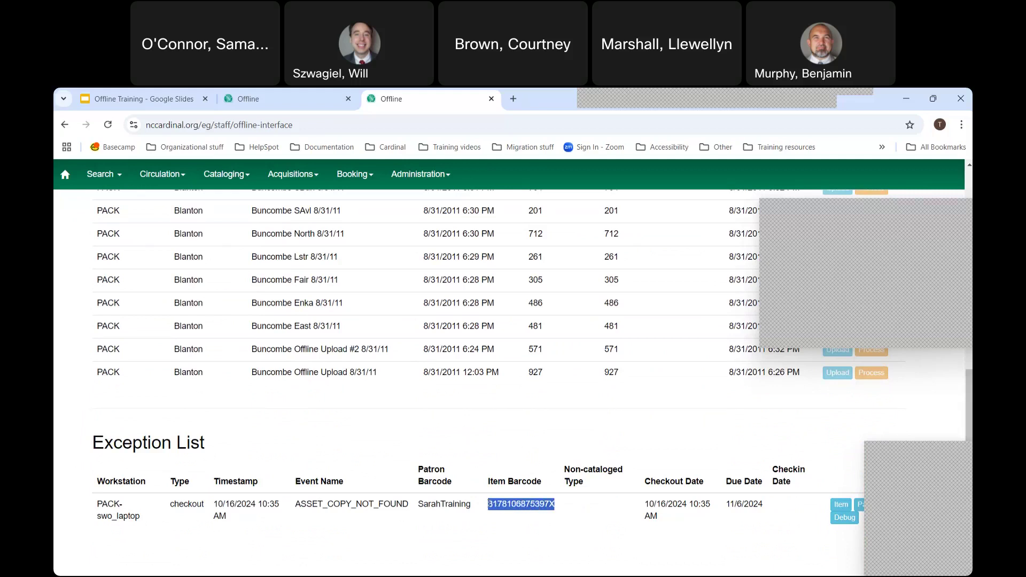
left_click(557, 508)
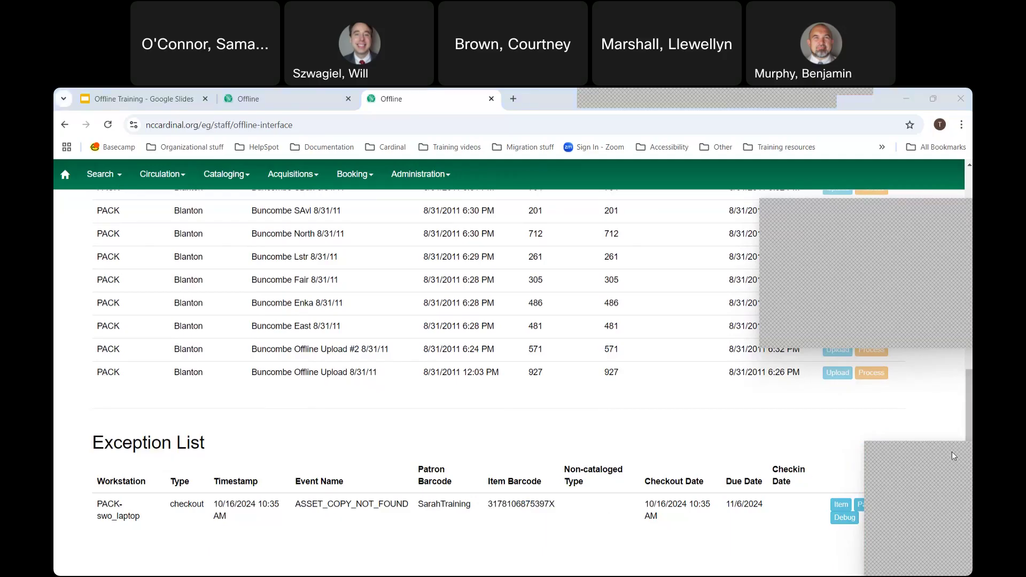
left_click(842, 505)
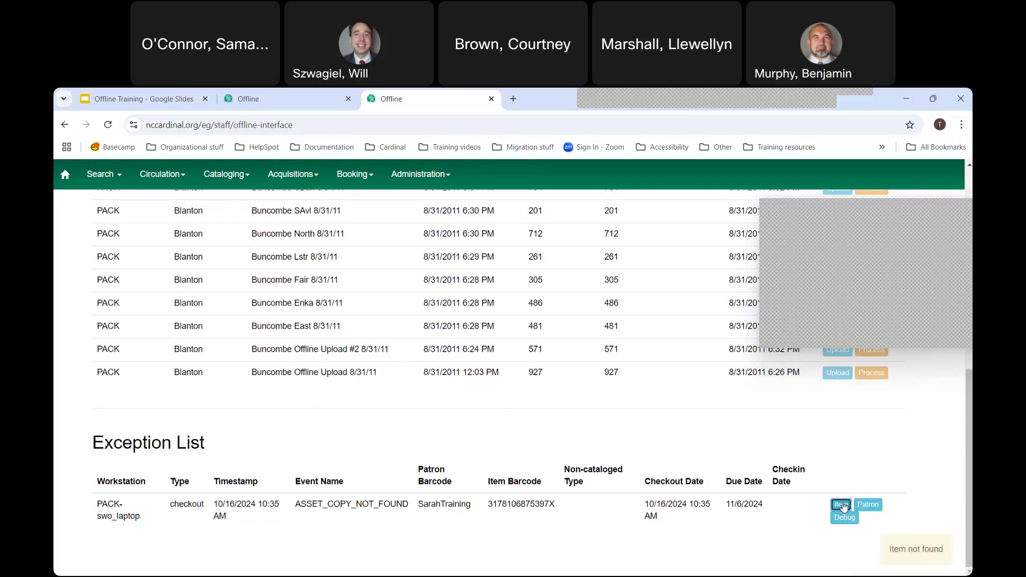
left_click(849, 517)
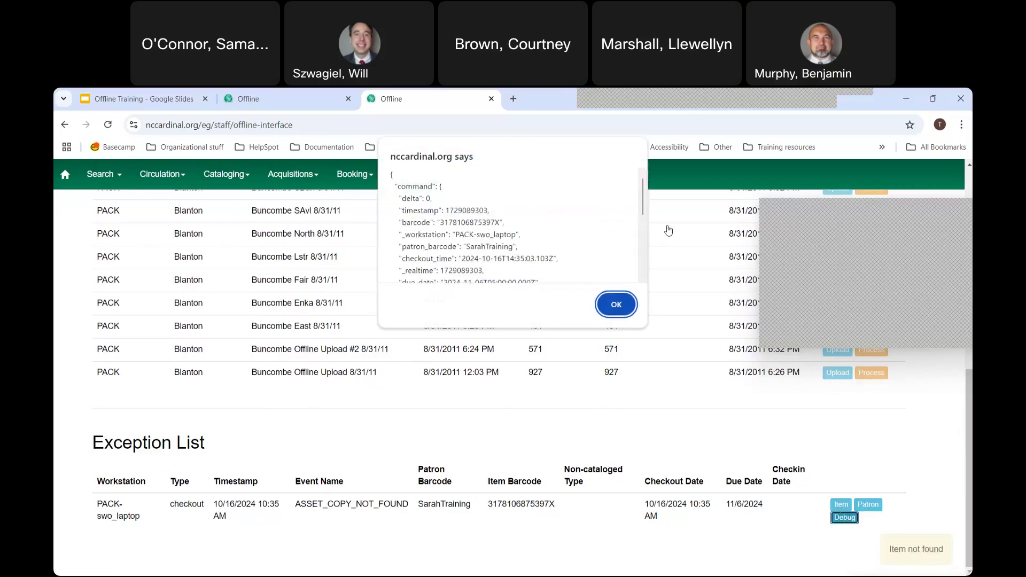
scroll(556, 252, "down", 2)
scroll(556, 251, "down", 5)
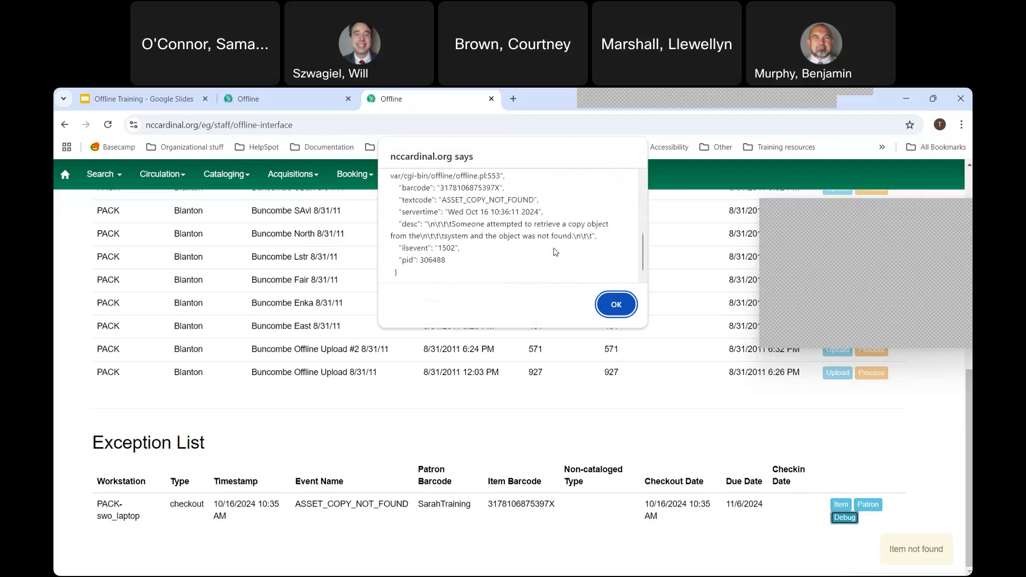
left_click(623, 310)
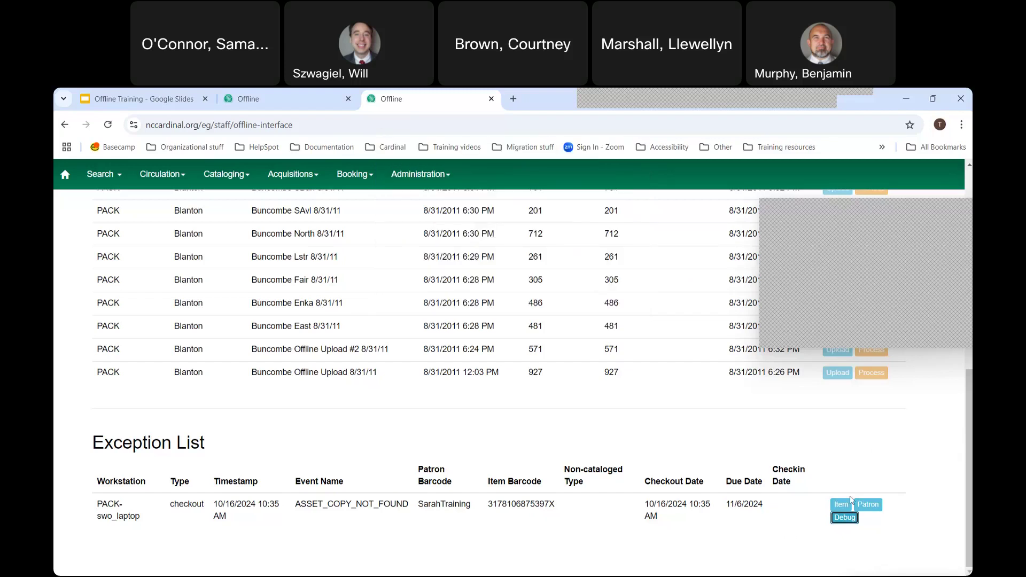
left_click(846, 506)
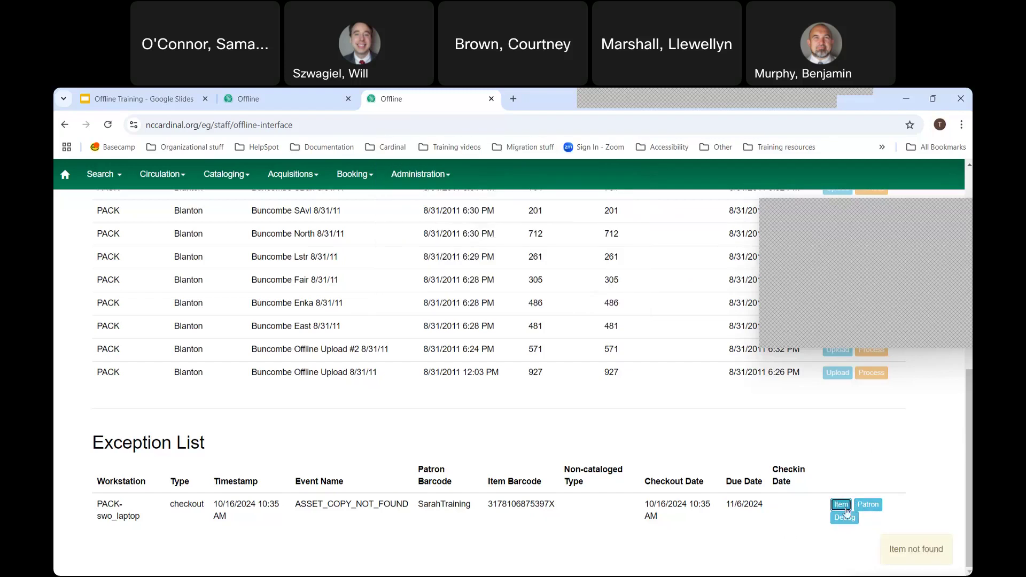
left_click(868, 504)
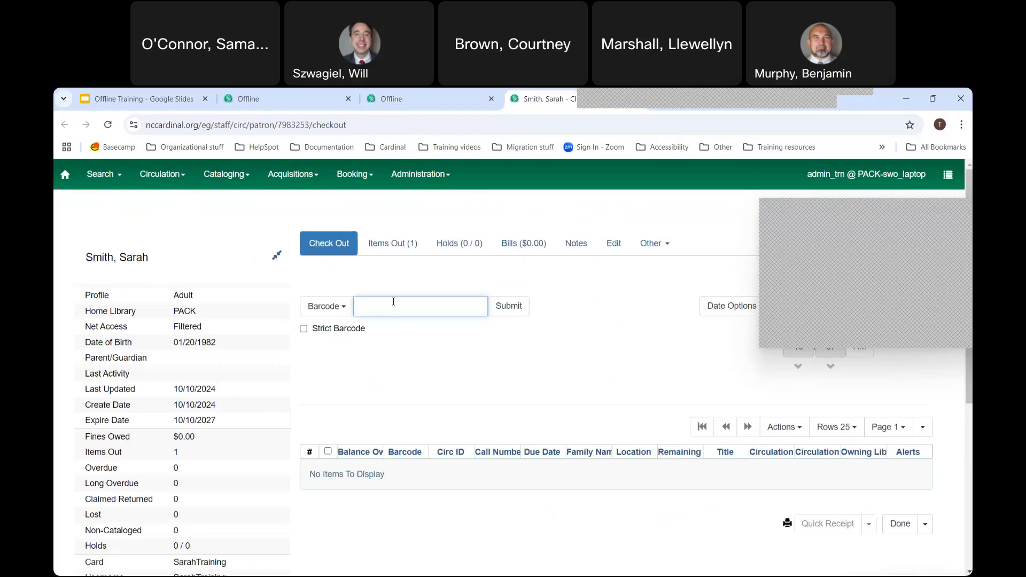
left_click(394, 302)
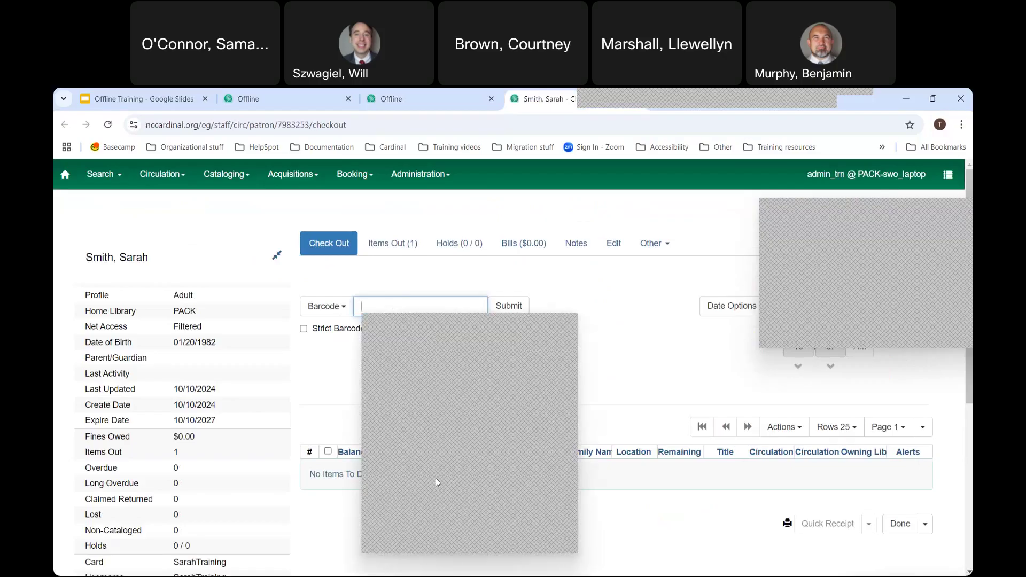
left_click(437, 481)
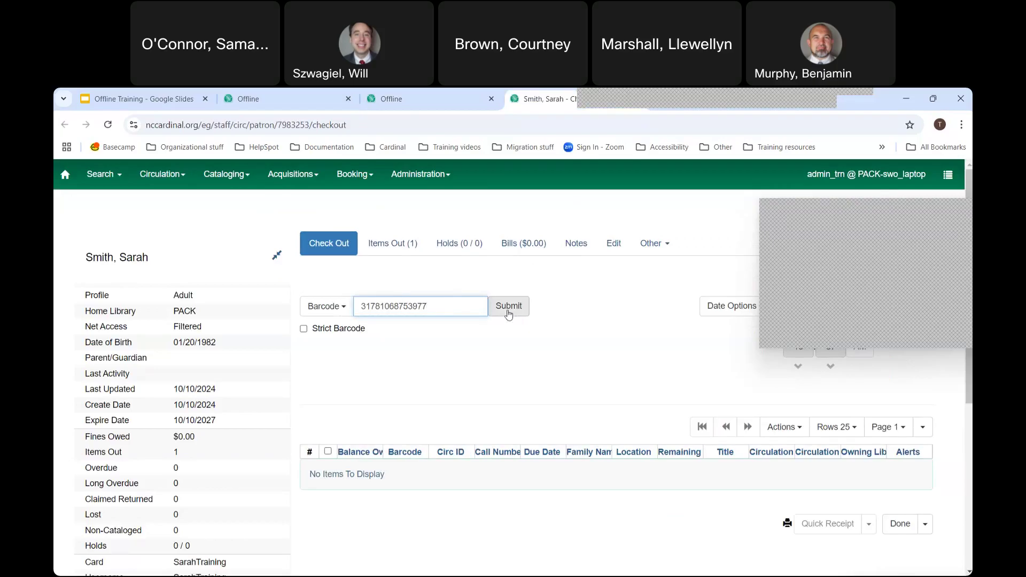
Return to the nccardinal.org offline sessions and review Training session 20 alongside the exception list
left_click(389, 92)
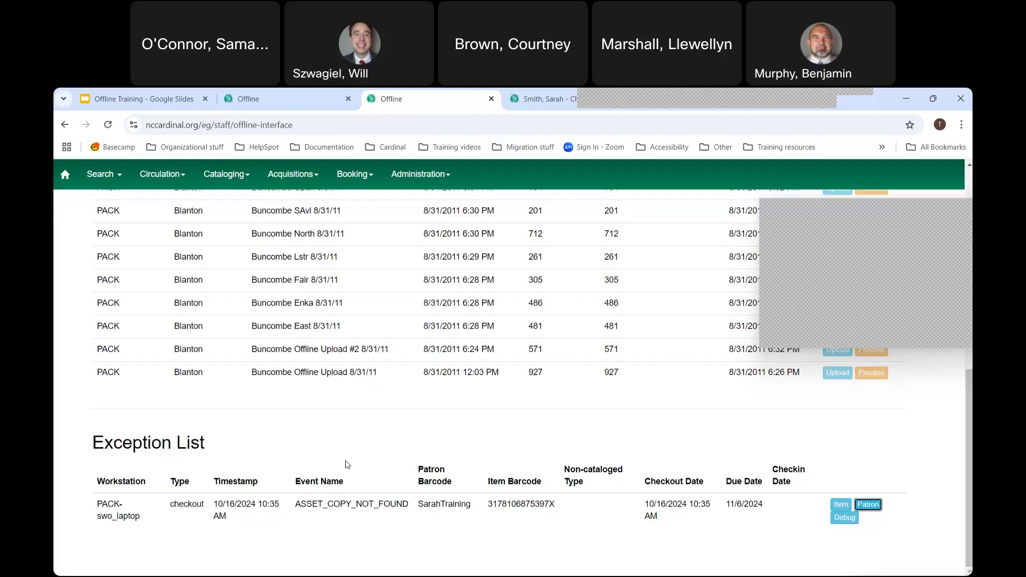
scroll(348, 465, "up", 5)
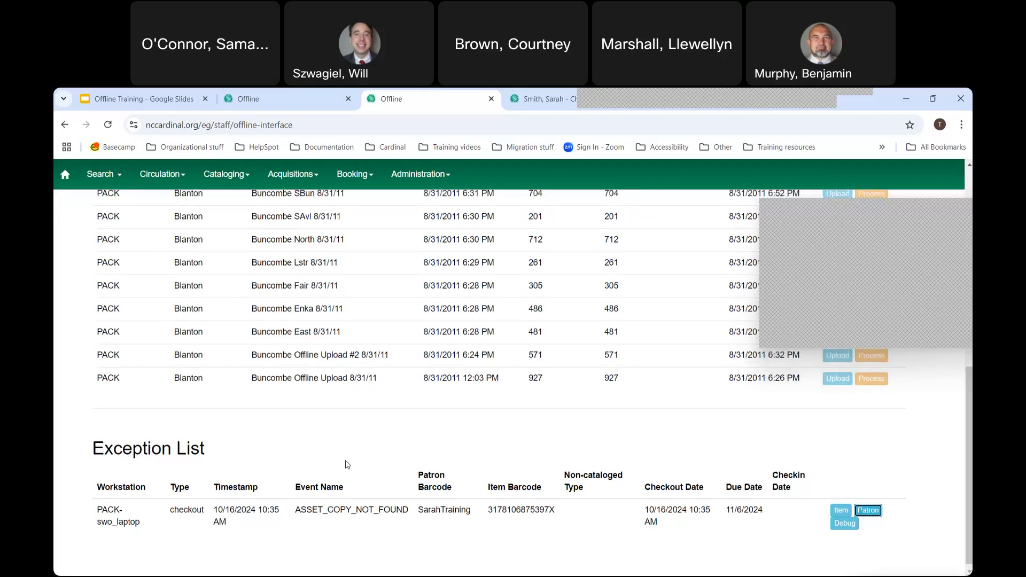
scroll(348, 465, "up", 4)
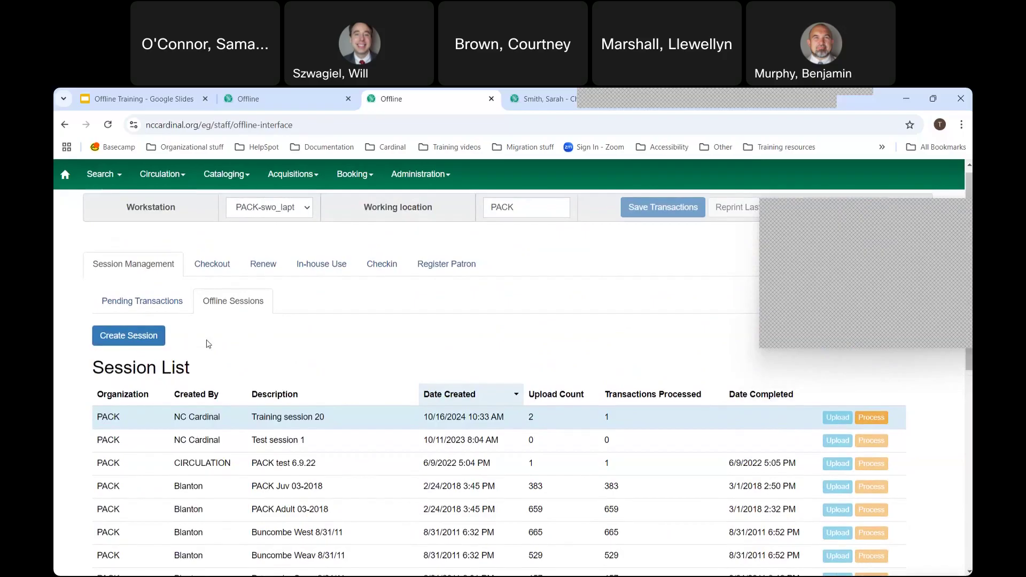
scroll(369, 448, "down", 9)
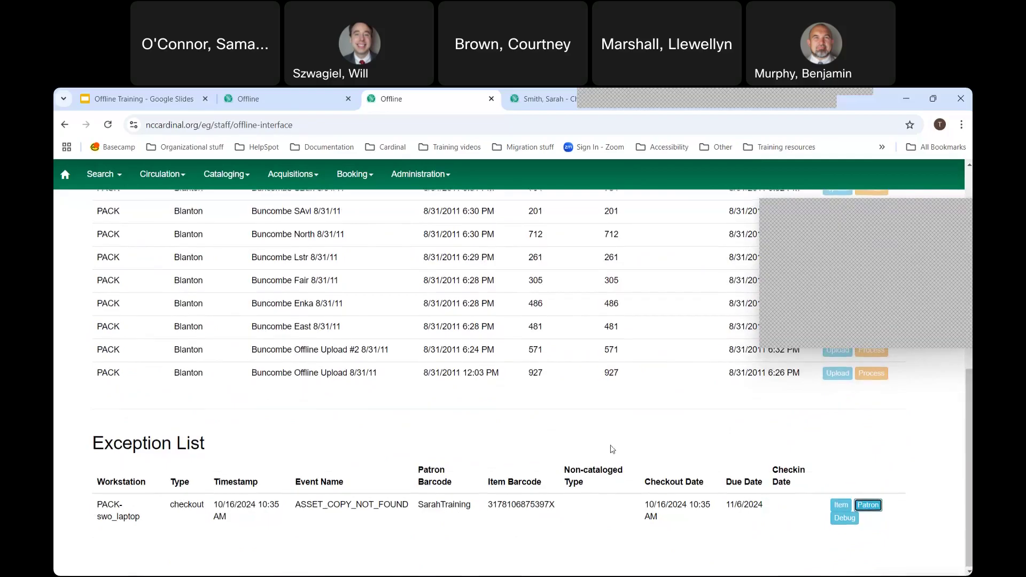
scroll(613, 449, "up", 1)
scroll(613, 449, "up", 7)
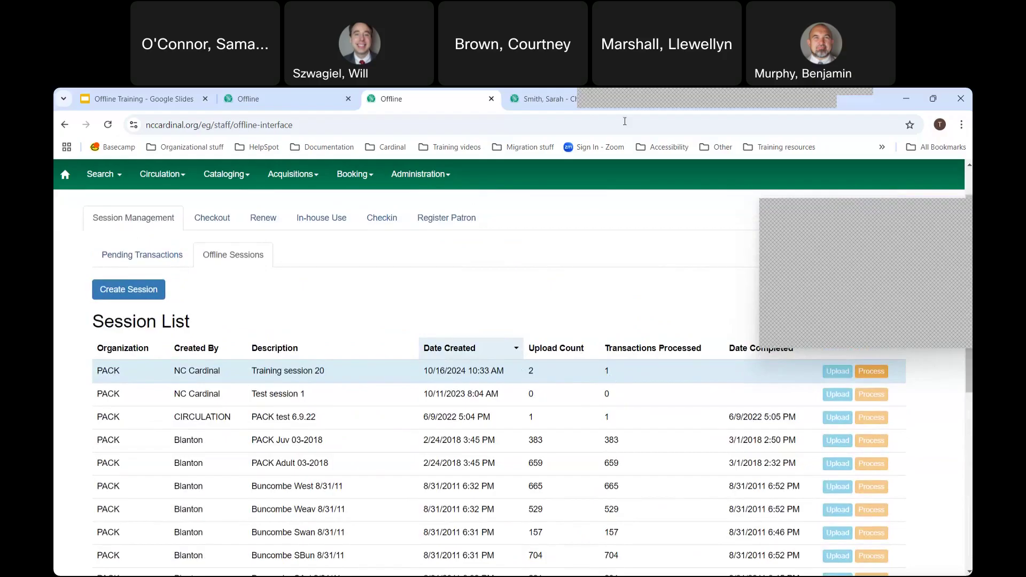
Show the training patron's checked-out items, and switch to Google Slides to present the slide on exporting to a new workstation
left_click(542, 99)
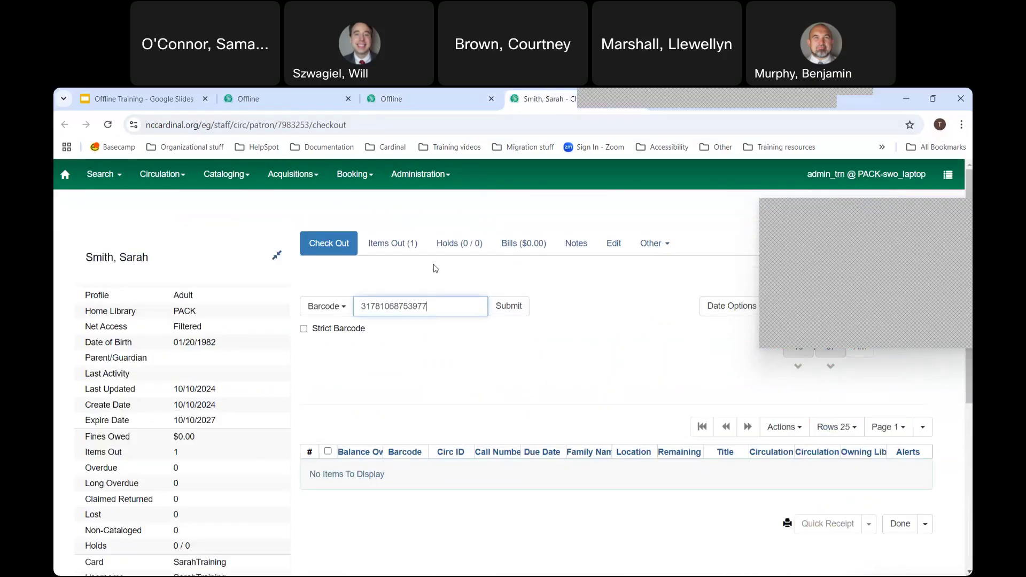
left_click(392, 243)
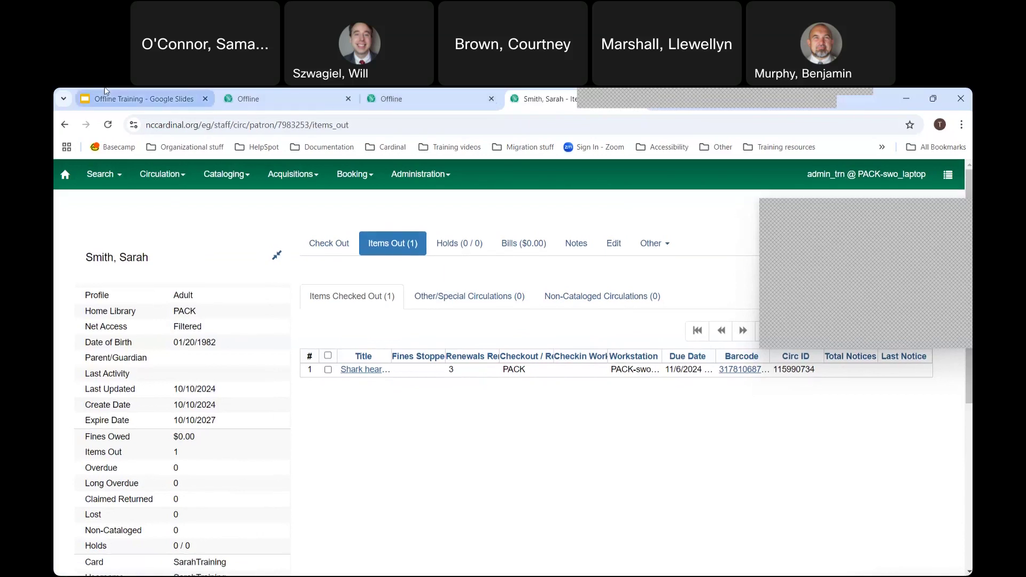
left_click(140, 99)
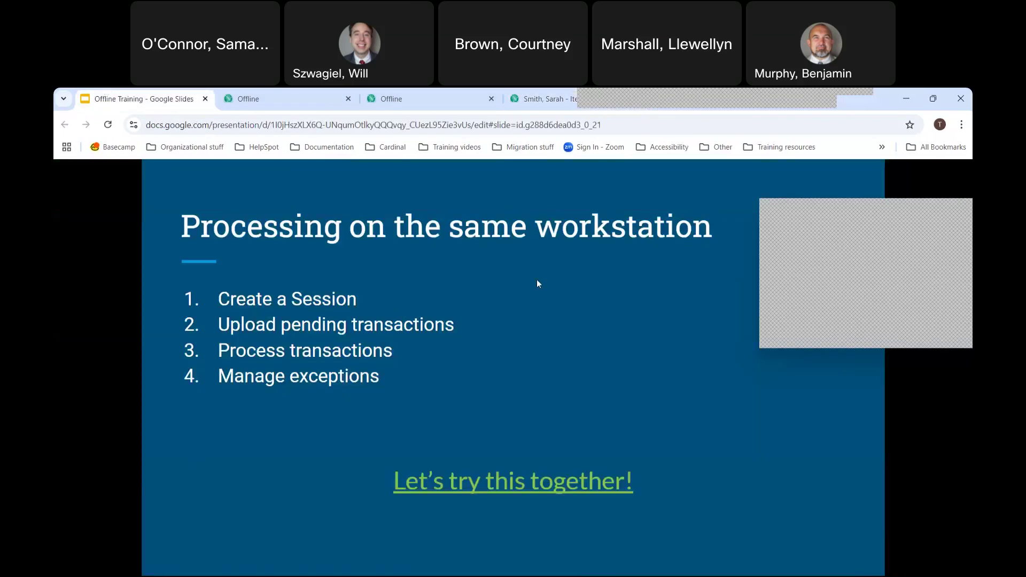
key("Right")
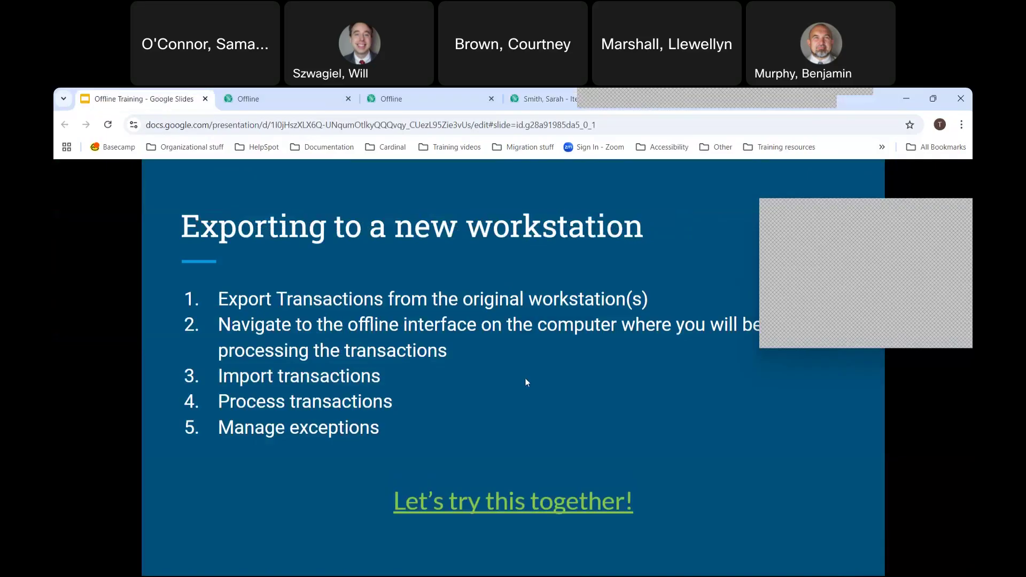
Switch to the dev server's offline interface and export its pending transactions
left_click(240, 94)
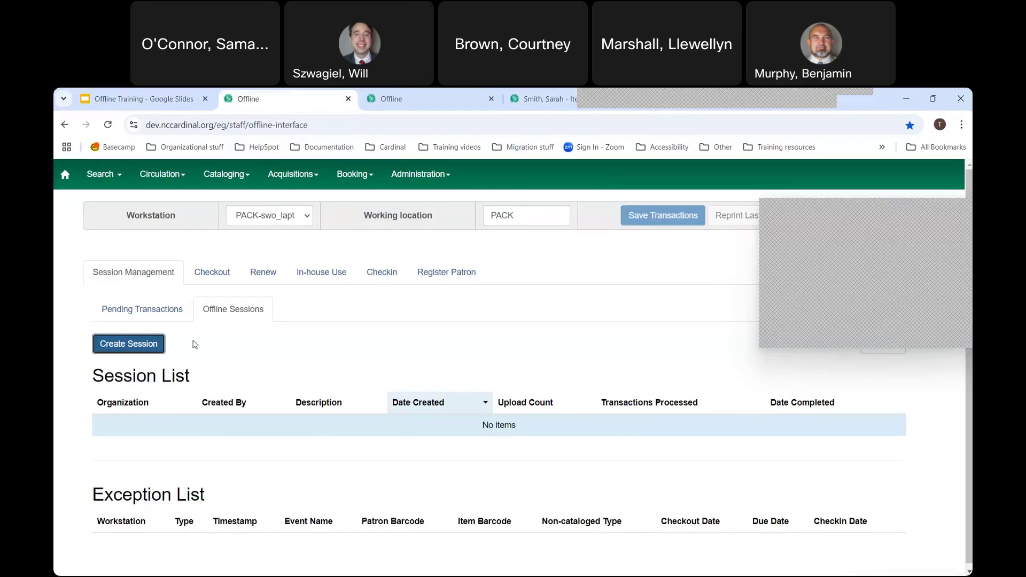
left_click(160, 310)
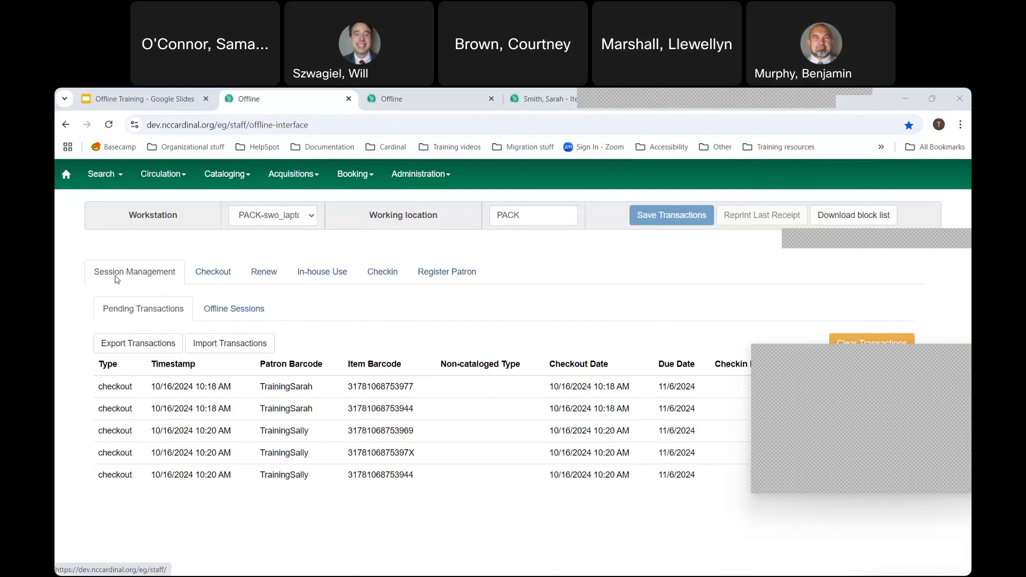
left_click(134, 351)
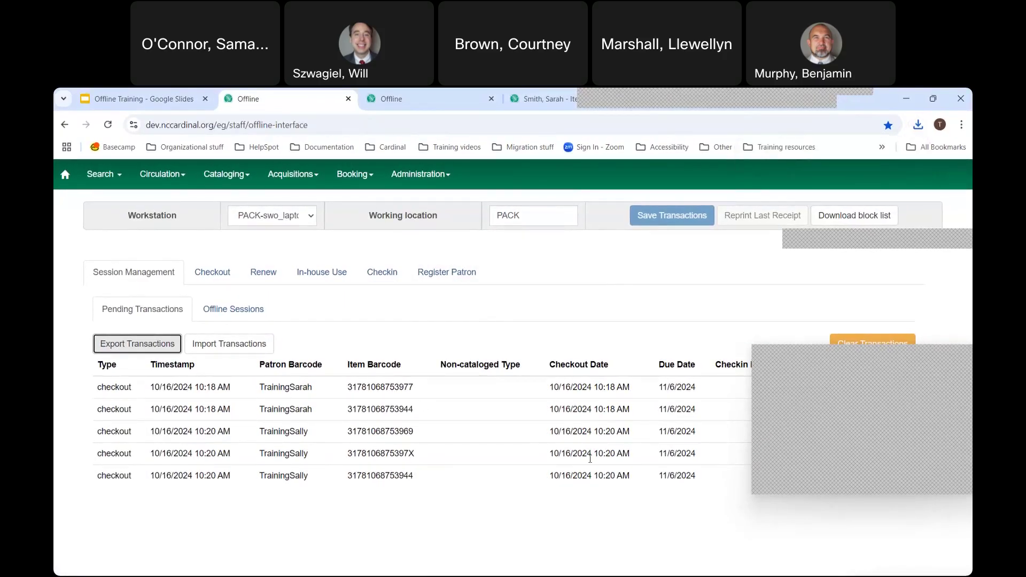
Return to the nccardinal.org offline interface and import the exported transaction file into its pending transactions
left_click(448, 91)
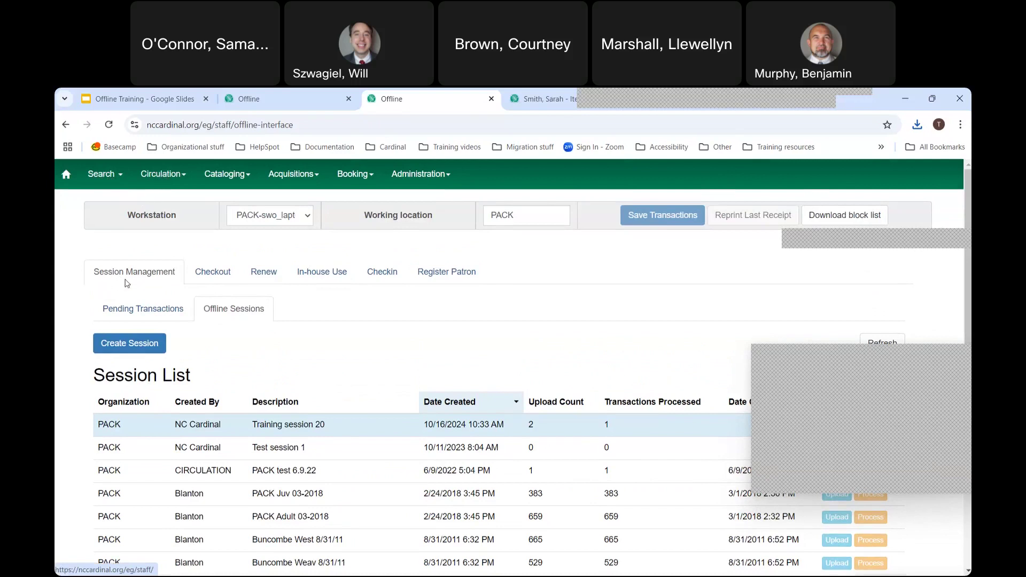
left_click(127, 321)
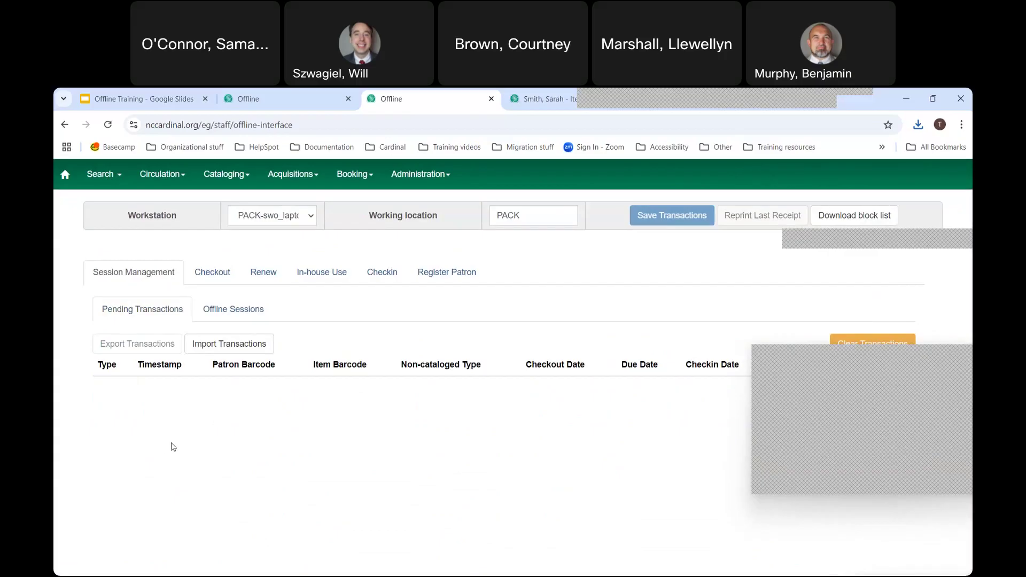
left_click(232, 344)
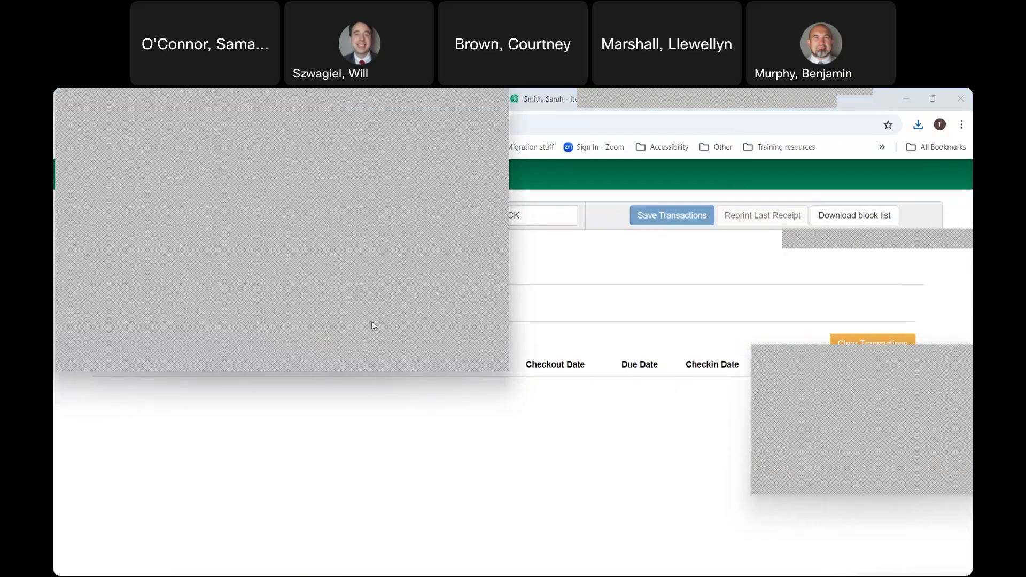
left_click(413, 357)
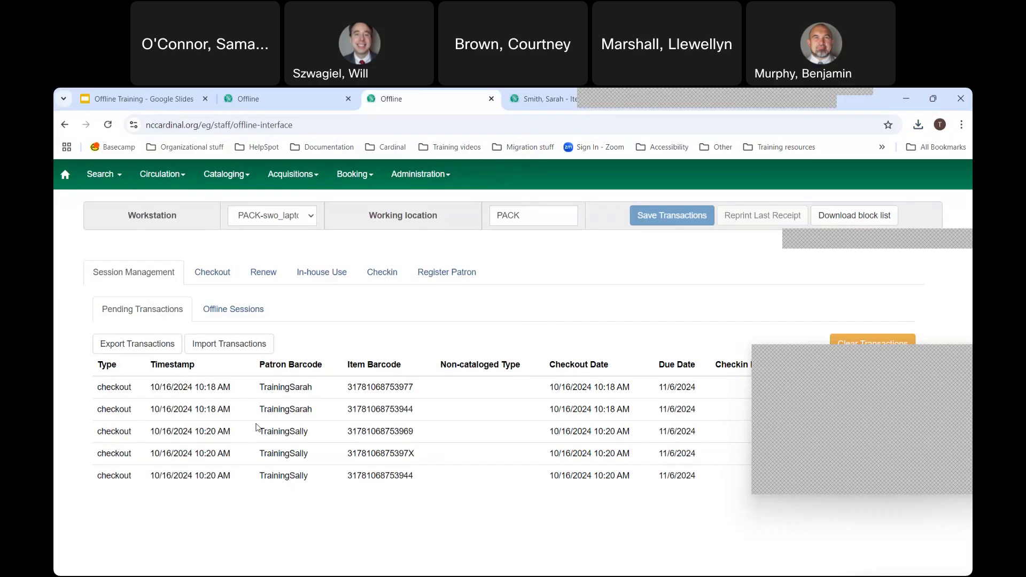
Create a new offline session with the description "Training session 21"
left_click(234, 303)
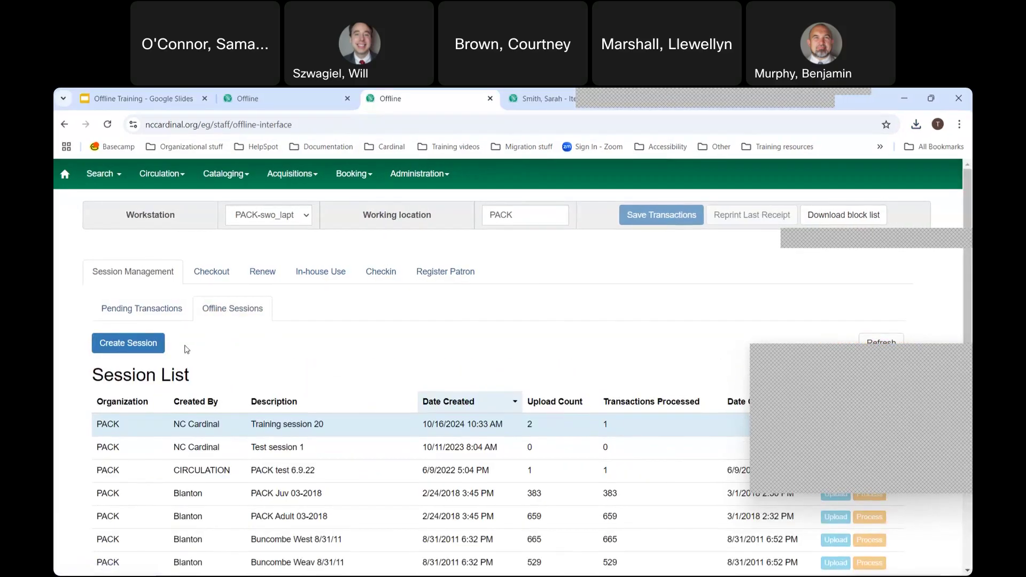
left_click(141, 344)
type("Training session ")
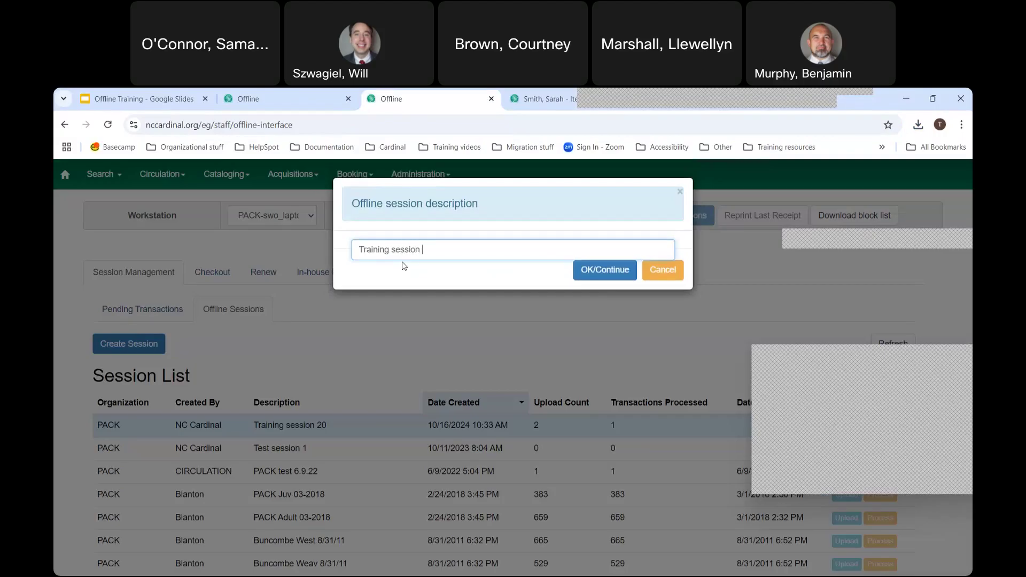
type("21")
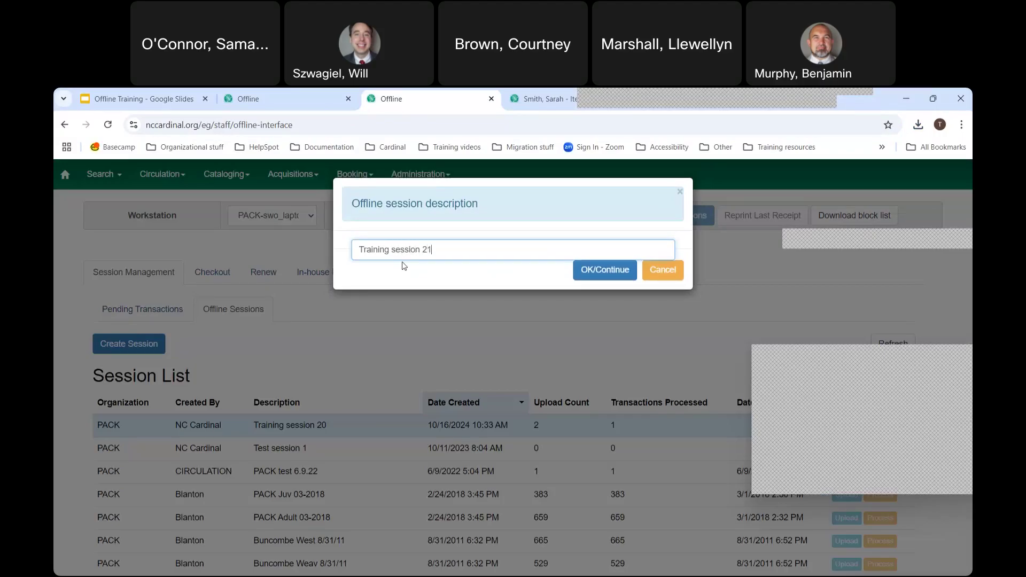
left_click(607, 276)
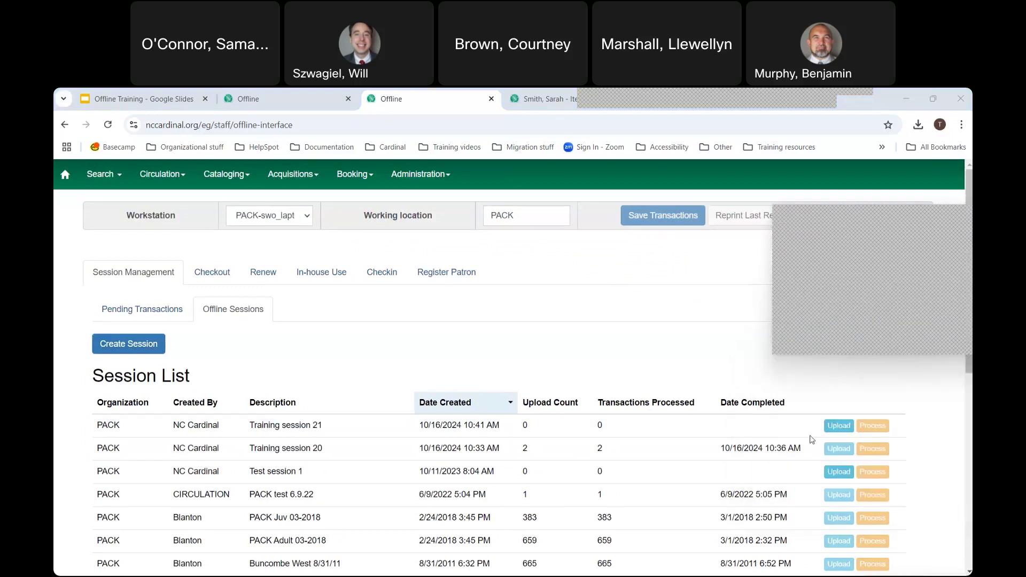
Upload the pending transactions to Training session 21, checking the pending list, and process the session
left_click(838, 426)
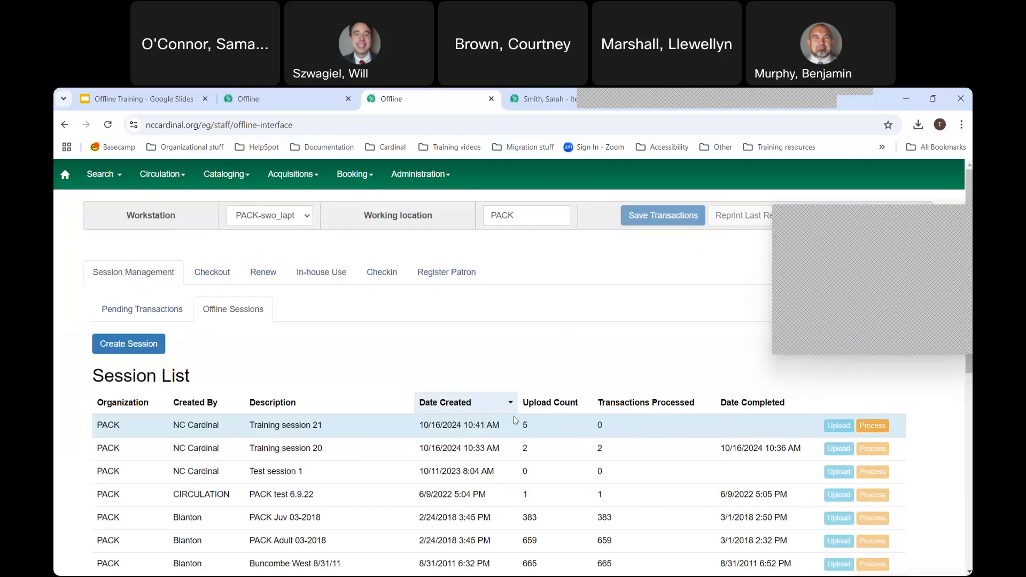
left_click(140, 314)
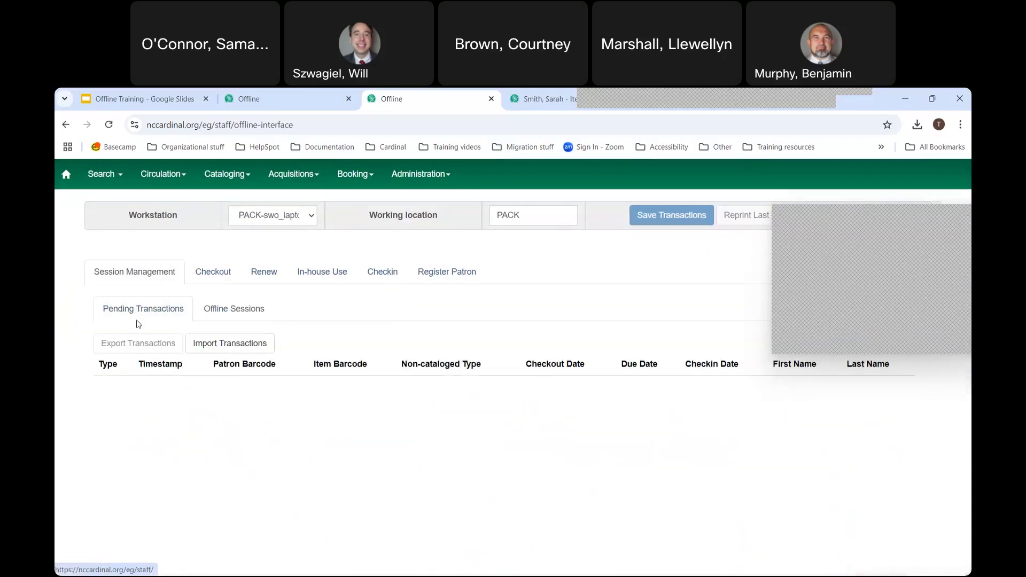
left_click(233, 314)
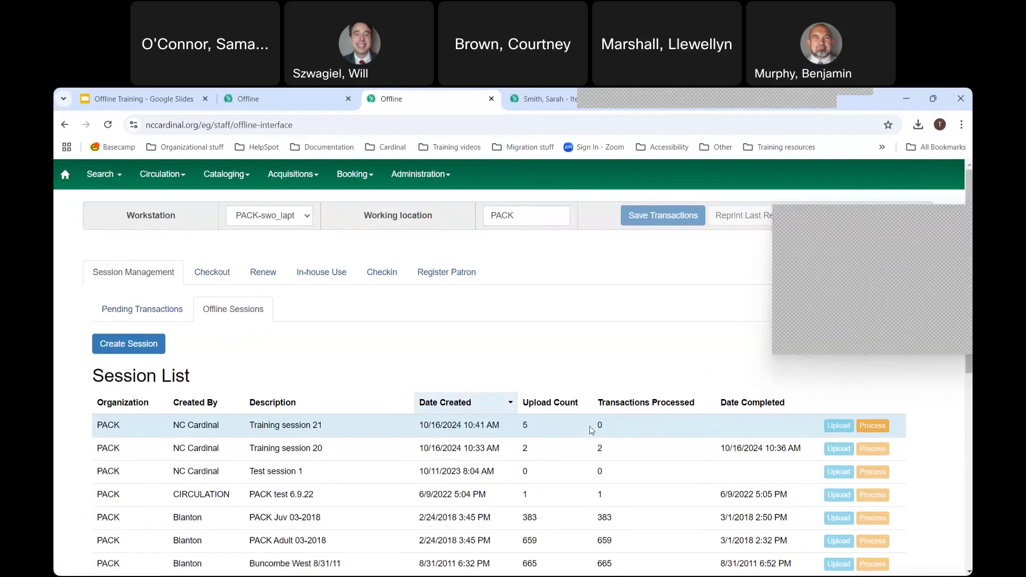
left_click(883, 426)
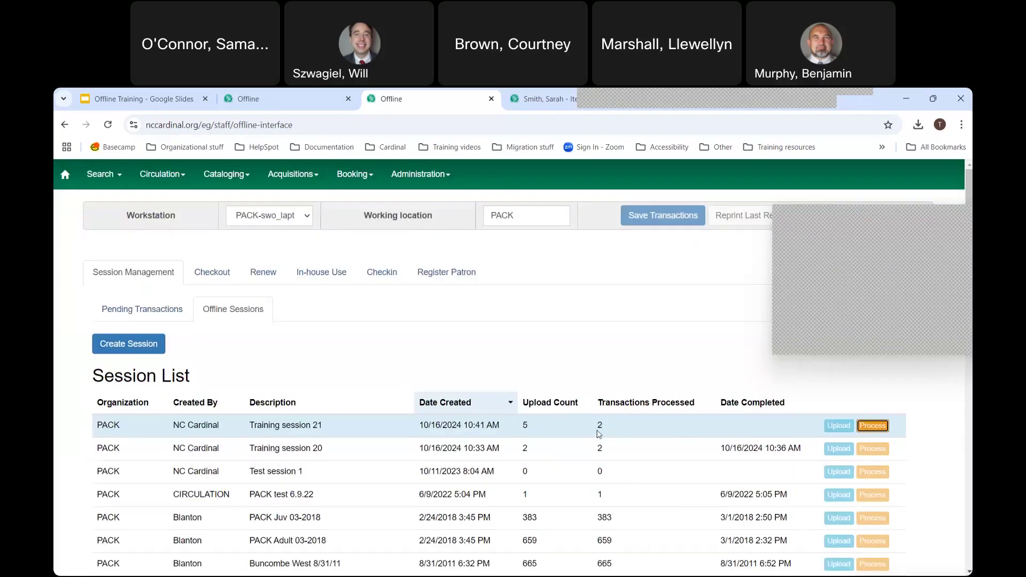
Examine the exception list for Training session 21 and compare it with the session's upload and processed counts
scroll(628, 442, "down", 5)
scroll(630, 441, "down", 6)
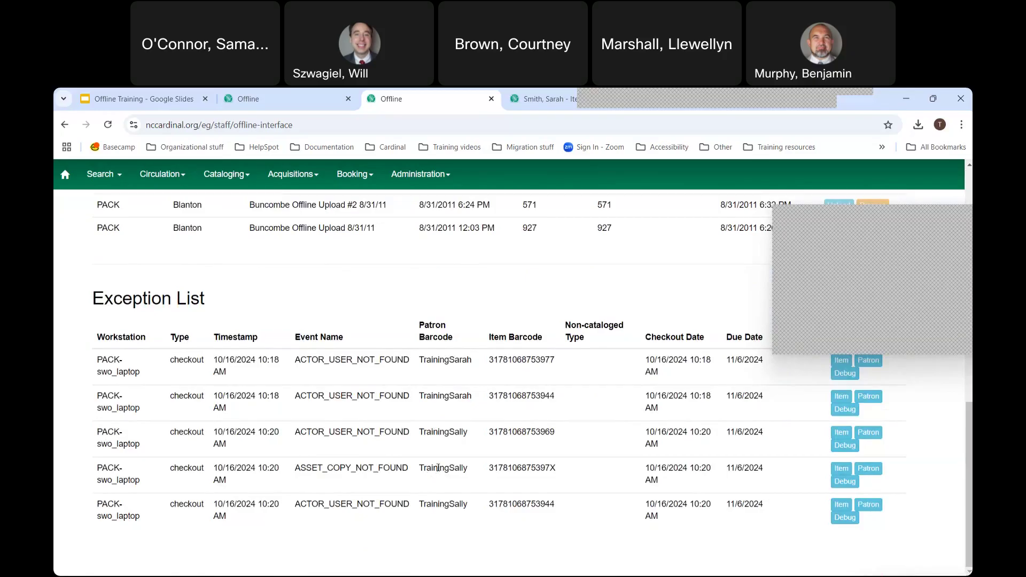
scroll(439, 467, "up", 8)
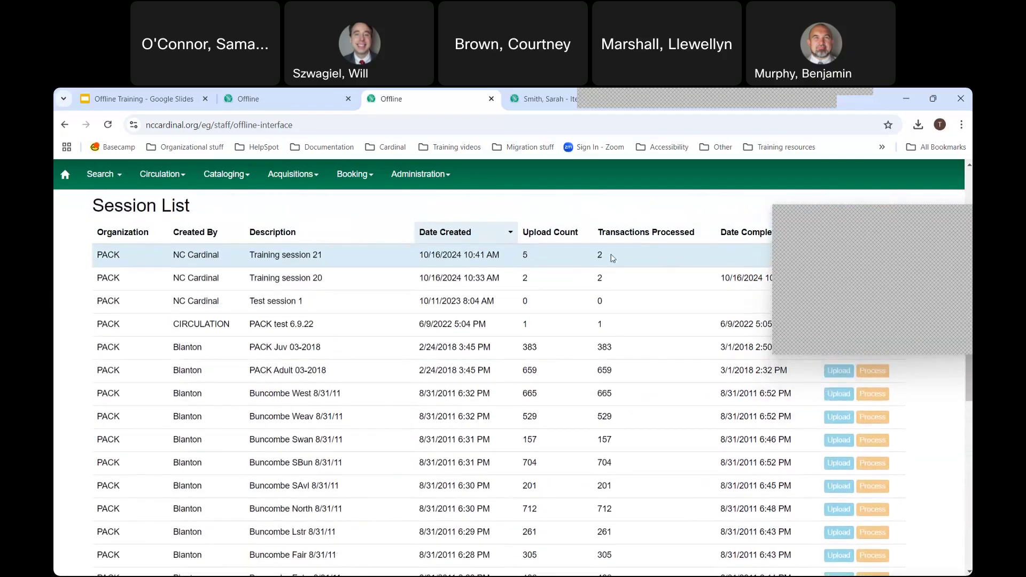
scroll(545, 466, "down", 1)
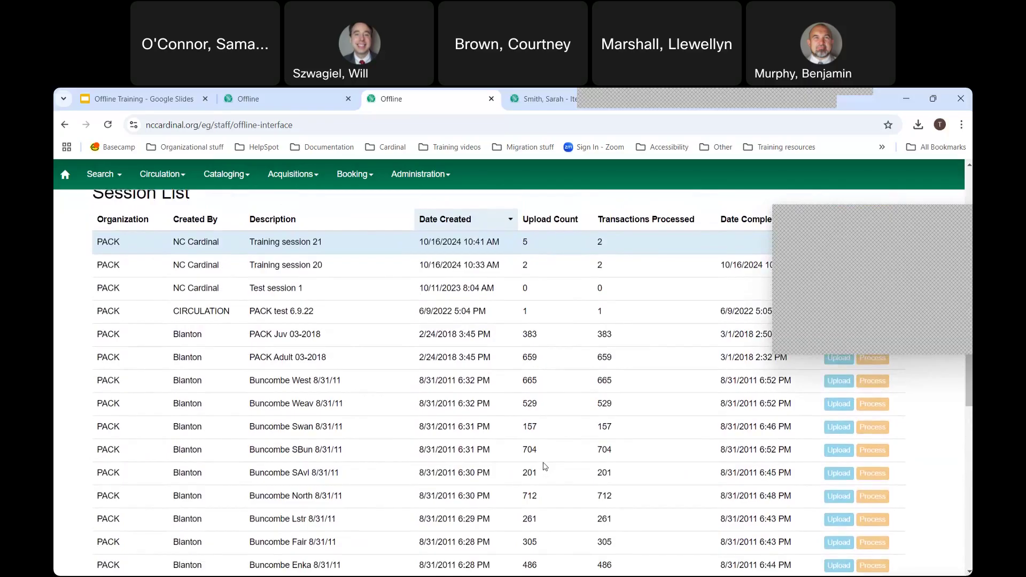
scroll(545, 467, "down", 8)
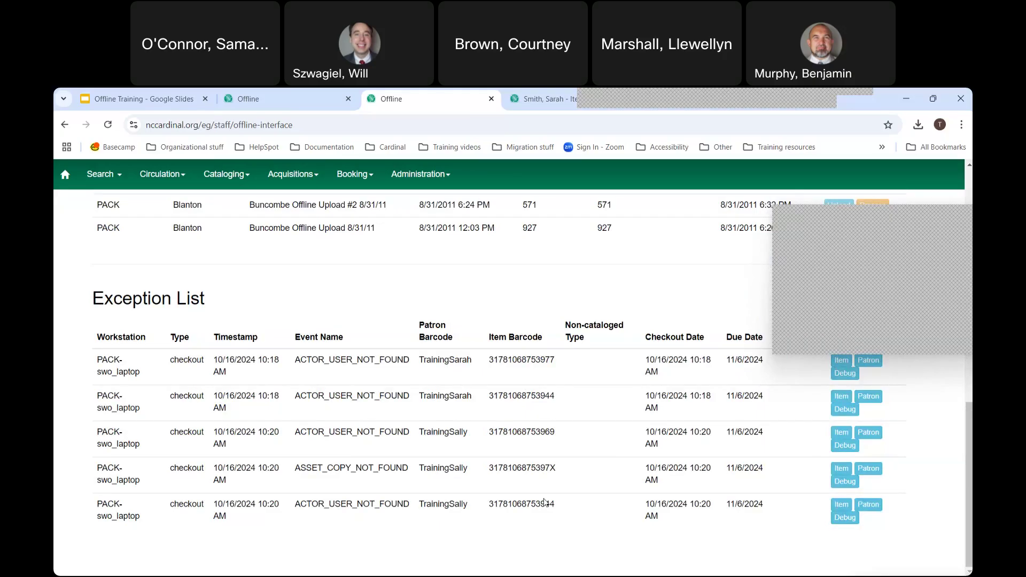
scroll(714, 483, "up", 2)
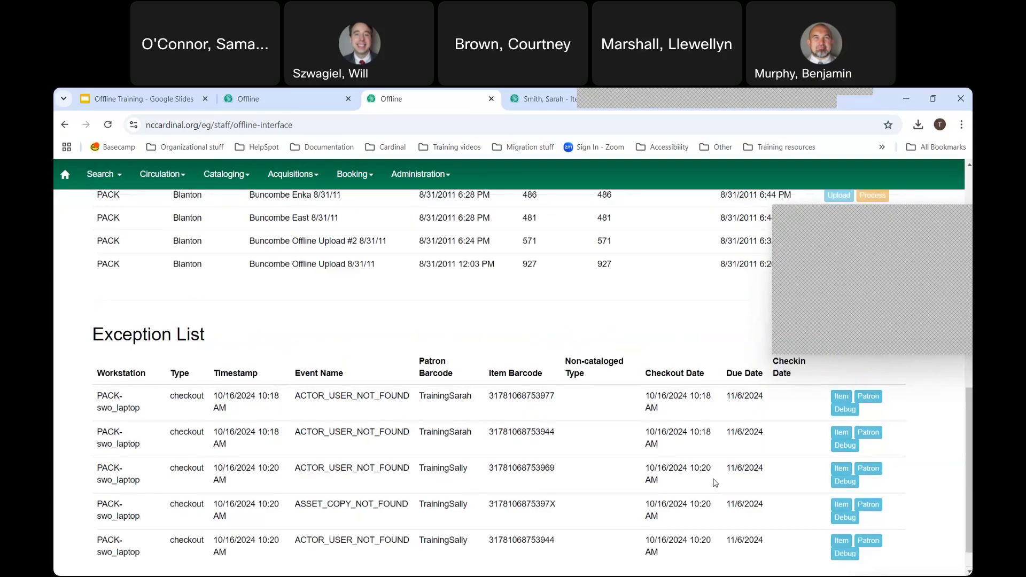
scroll(715, 483, "up", 1)
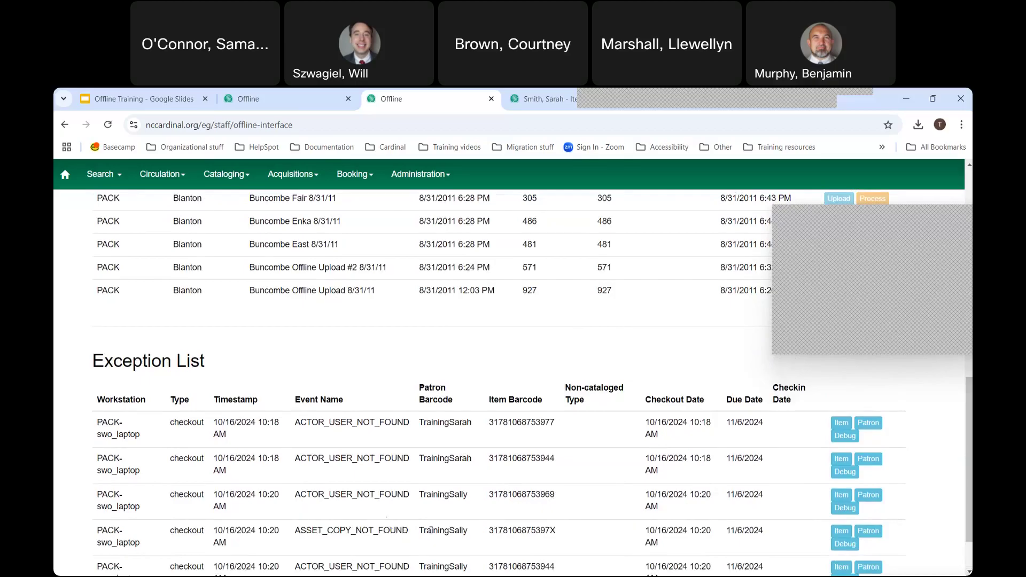
left_click(877, 536)
scroll(617, 452, "up", 10)
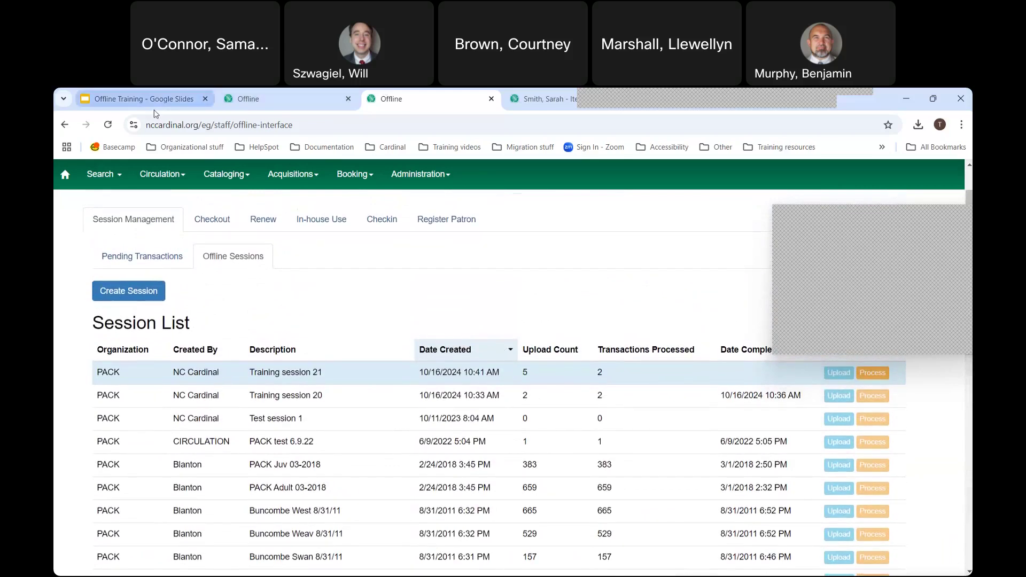
Switch to the Offline Training presentation in Google Slides and advance to the Questions slide
mouse_move(155, 114)
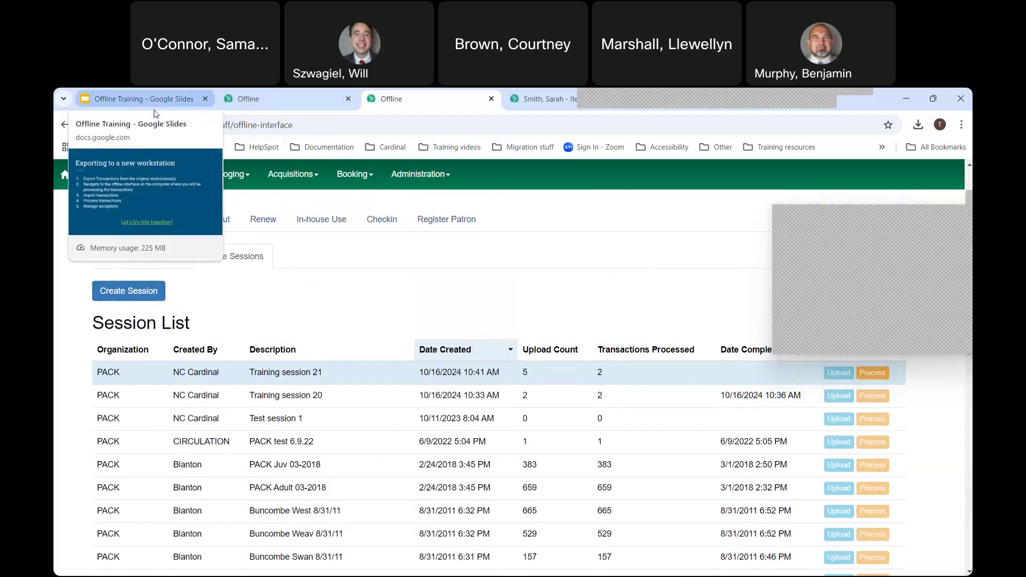
left_click(152, 96)
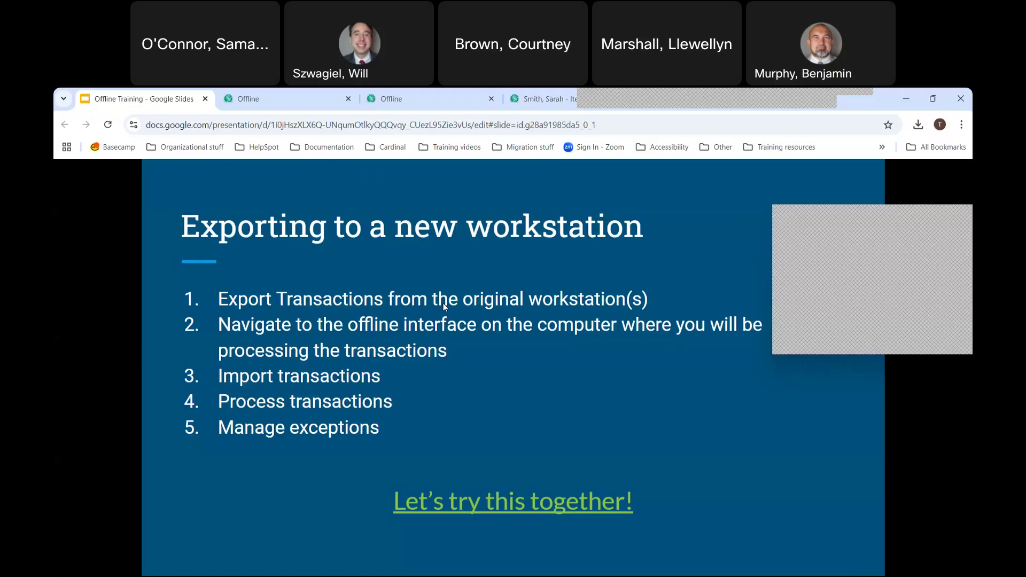
left_click(607, 372)
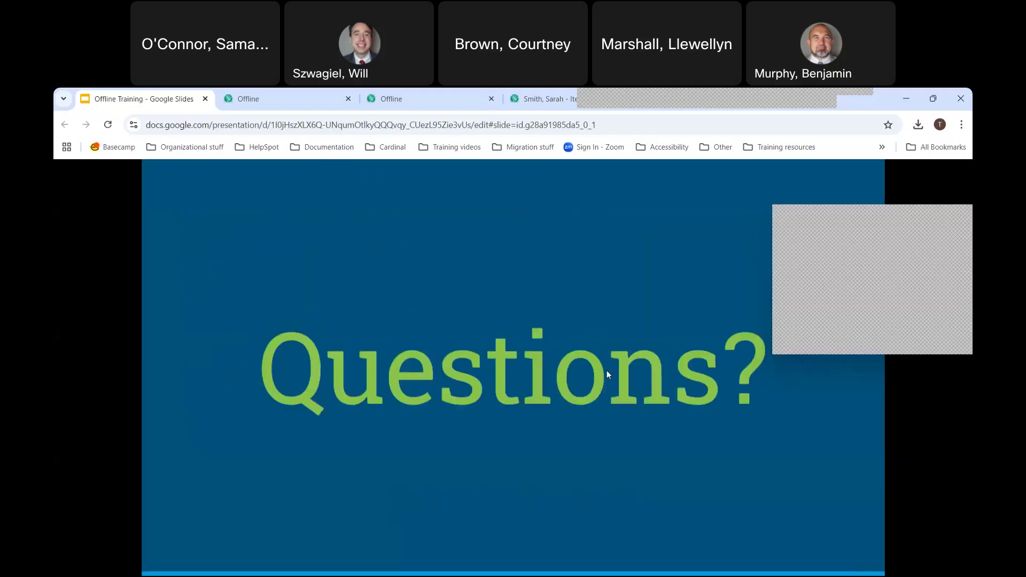